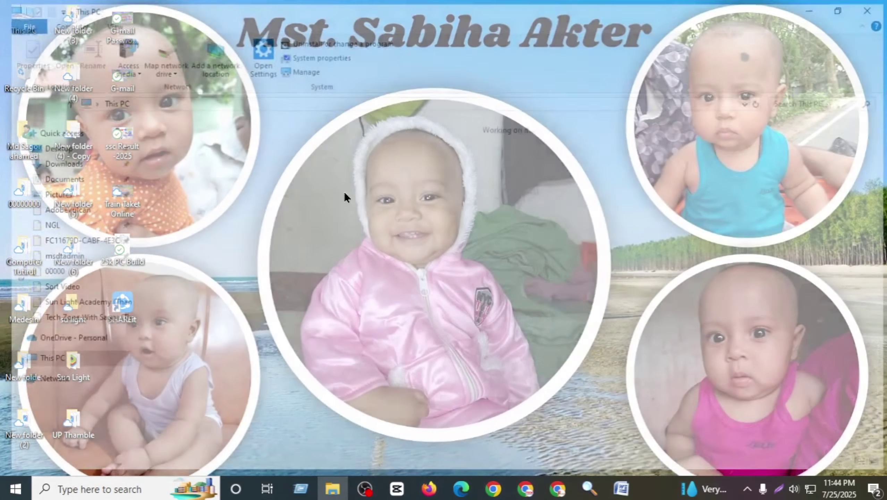
Open "New folder (2)" inside the first folder on the E: drive
double_click(406, 262)
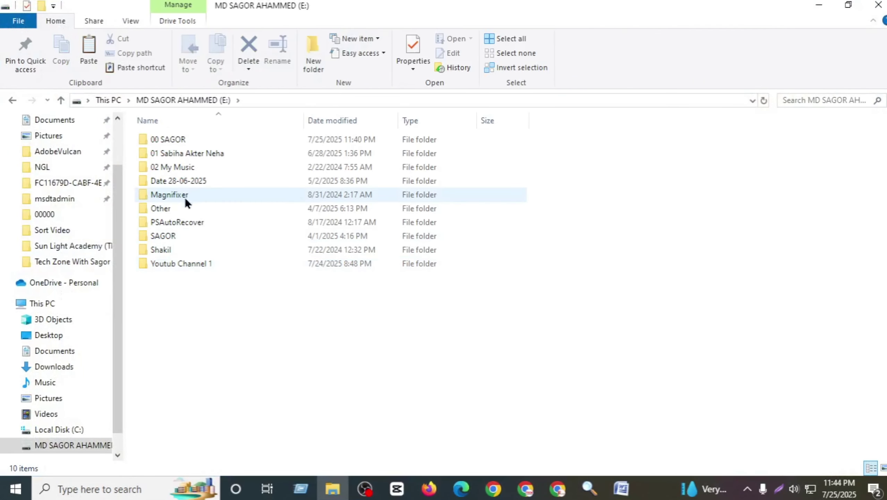
double_click(178, 142)
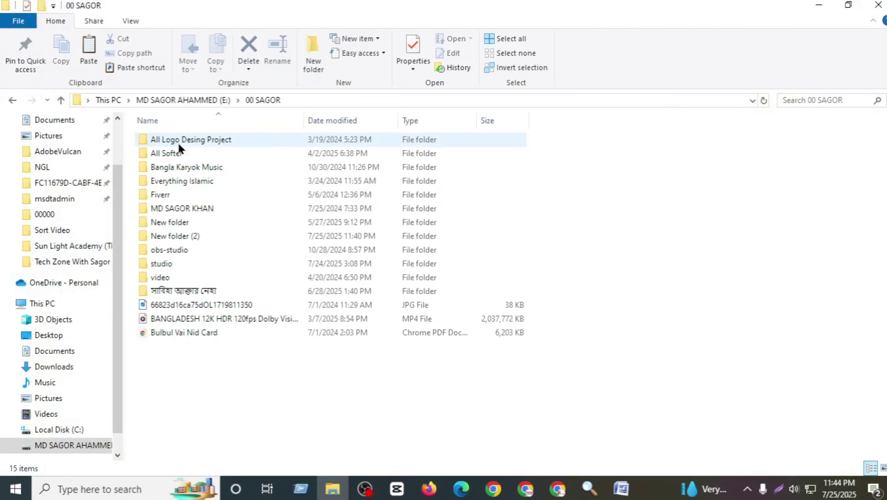
double_click(178, 232)
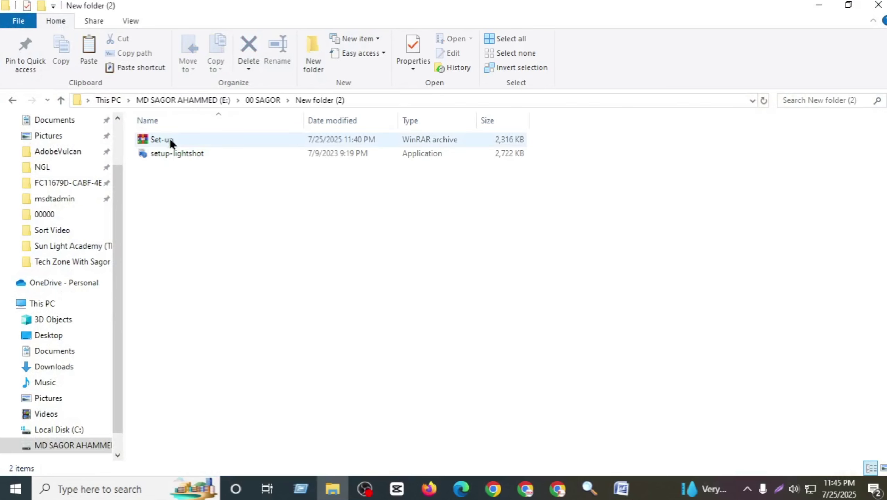
Run the setup-lightshot application as administrator and approve its elevation request
left_click(157, 156)
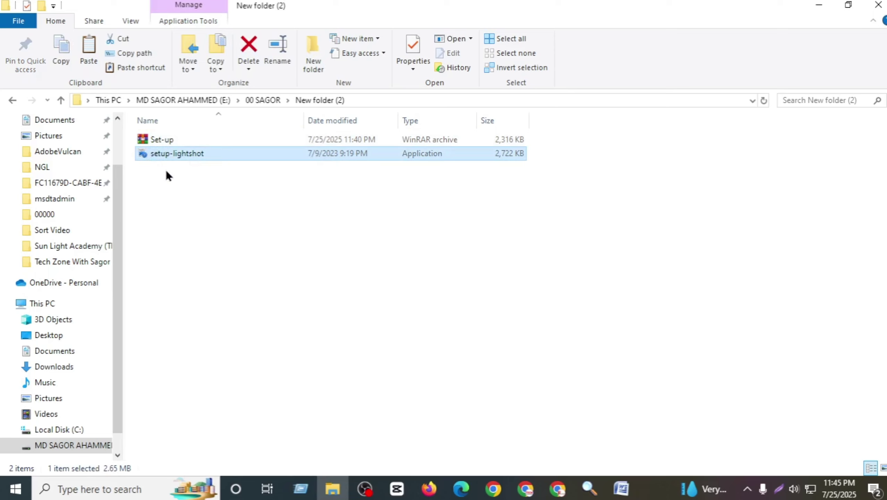
left_click(156, 139)
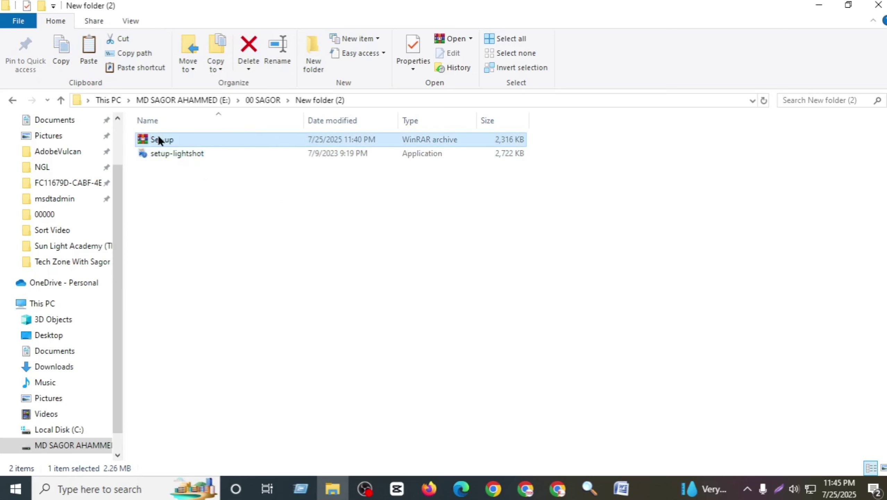
left_click(161, 154)
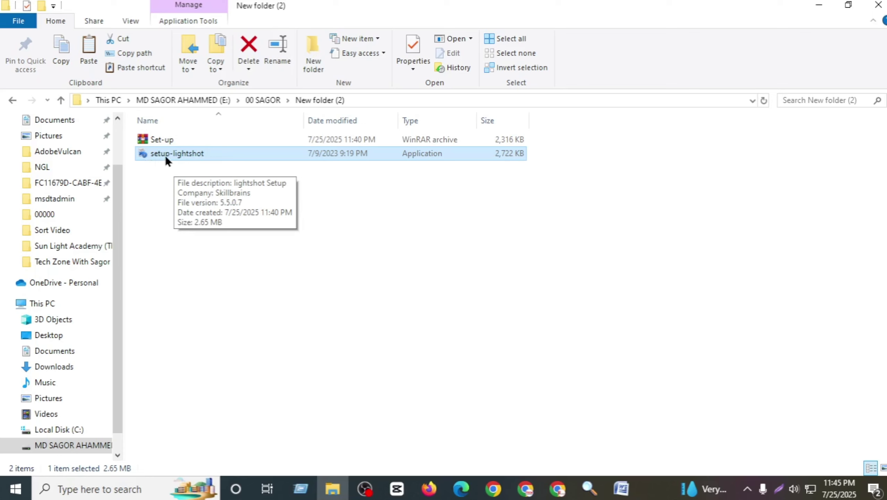
left_click(170, 154)
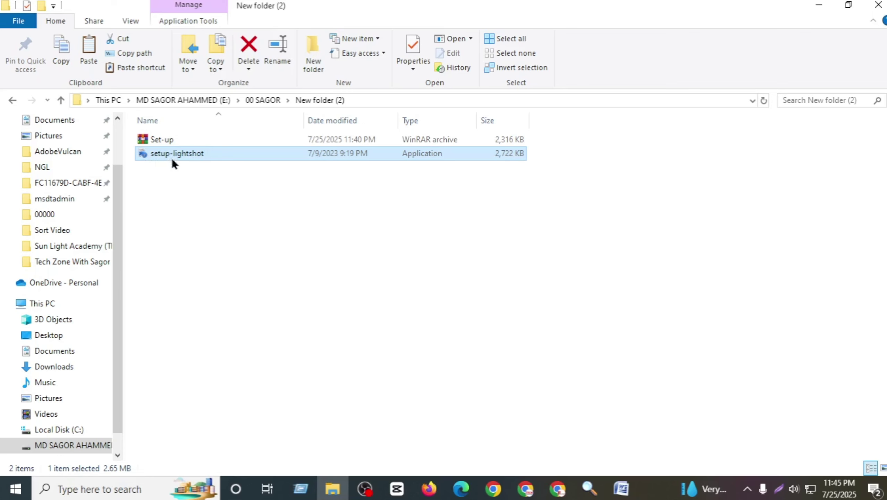
left_click(232, 156)
right_click(229, 155)
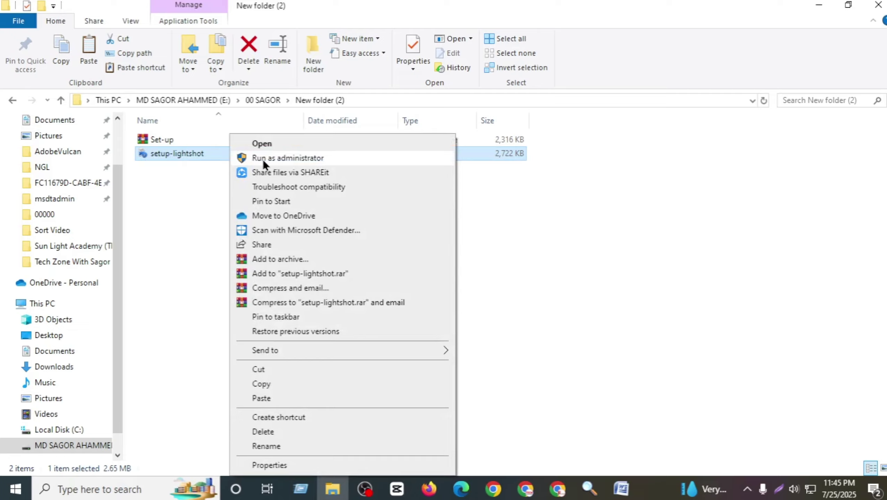
left_click(295, 158)
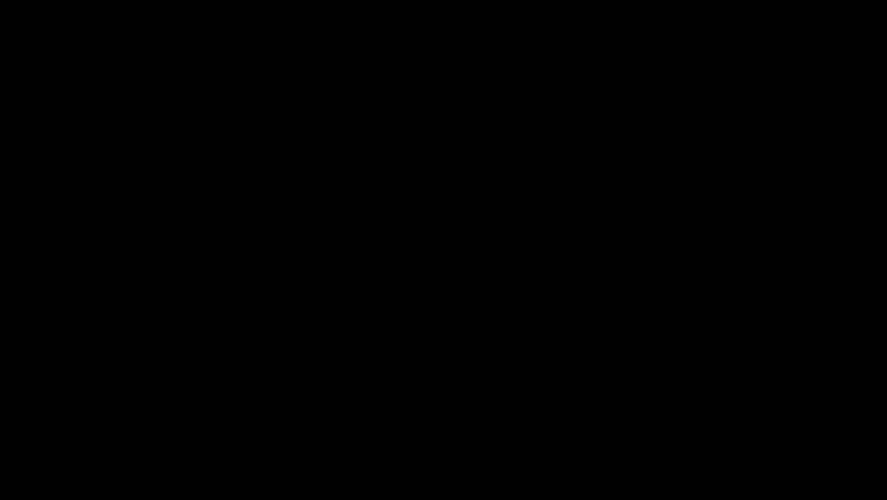
left_click(392, 333)
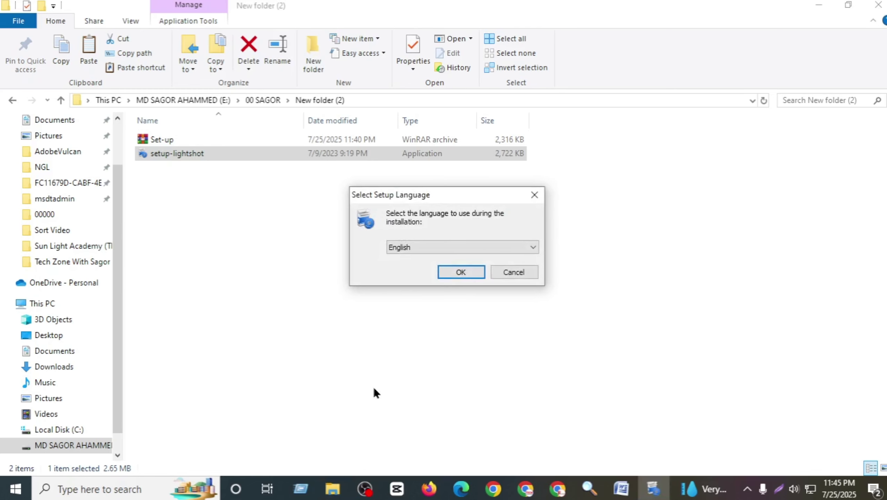
Choose English as the setup language and accept the Lightshot license agreement
left_click(460, 275)
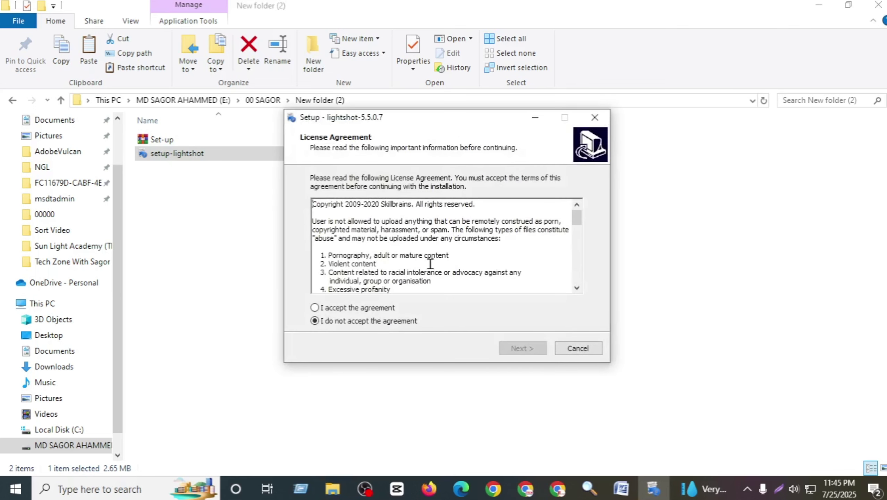
left_click(318, 309)
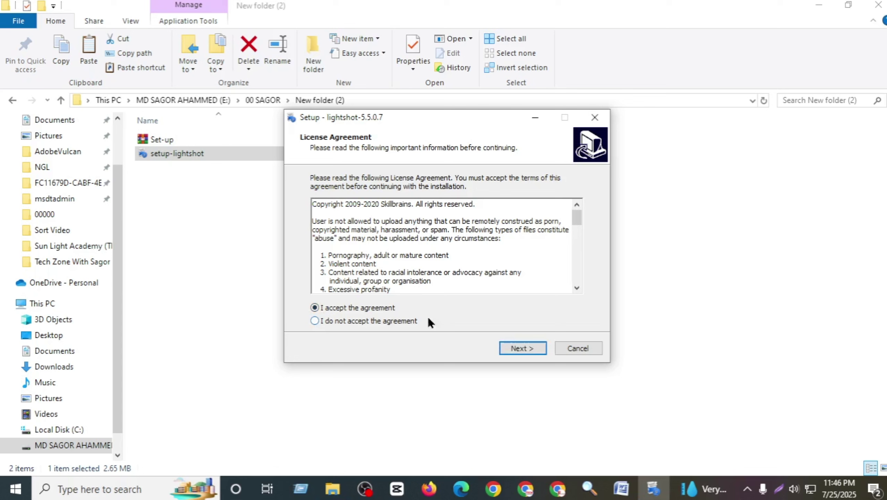
left_click(520, 351)
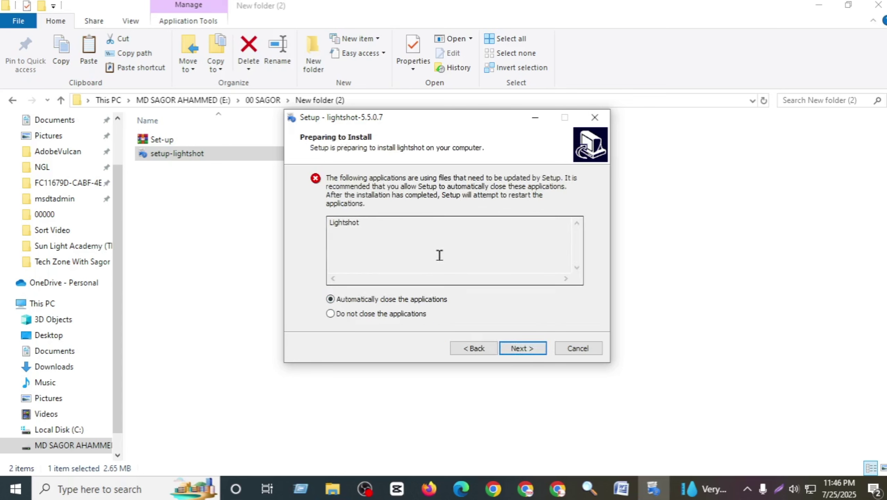
Install Lightshot with running applications closed automatically, close the thank-you web page and finish the setup wizard
left_click(513, 347)
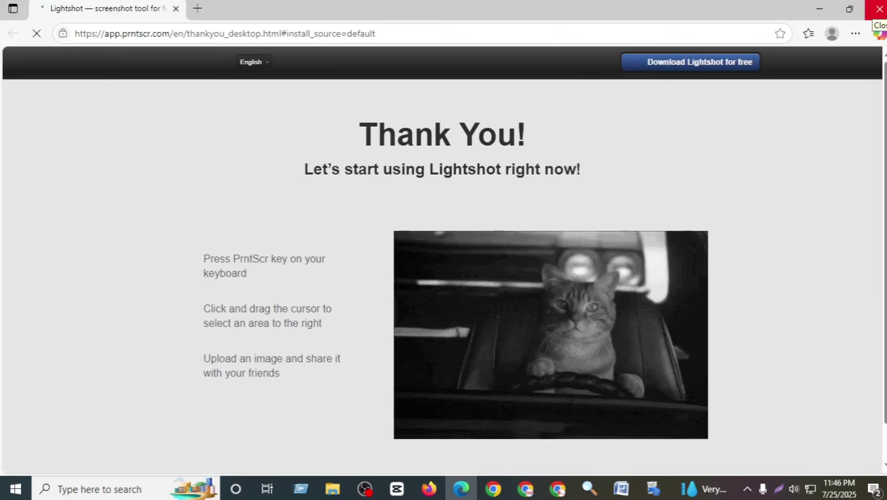
left_click(879, 9)
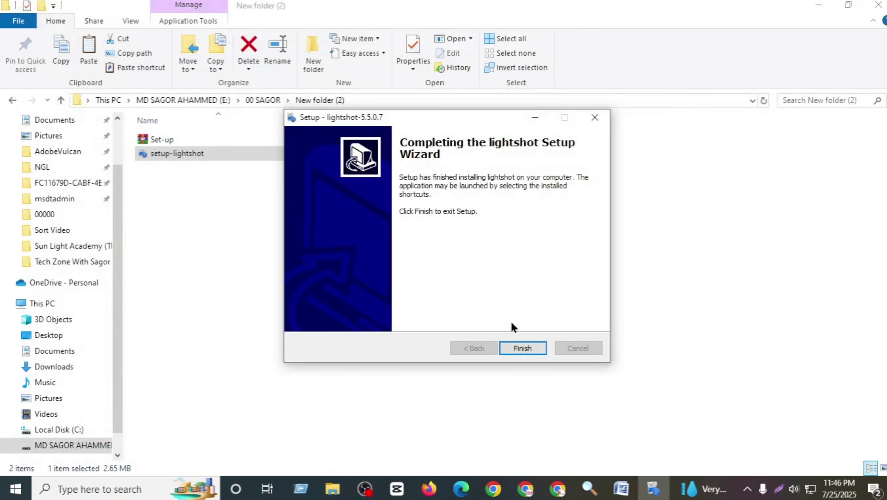
left_click(525, 347)
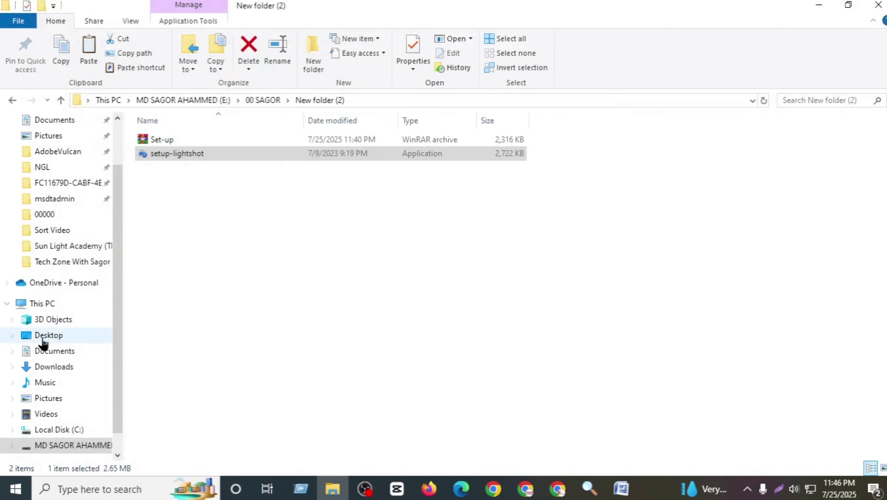
left_click(92, 490)
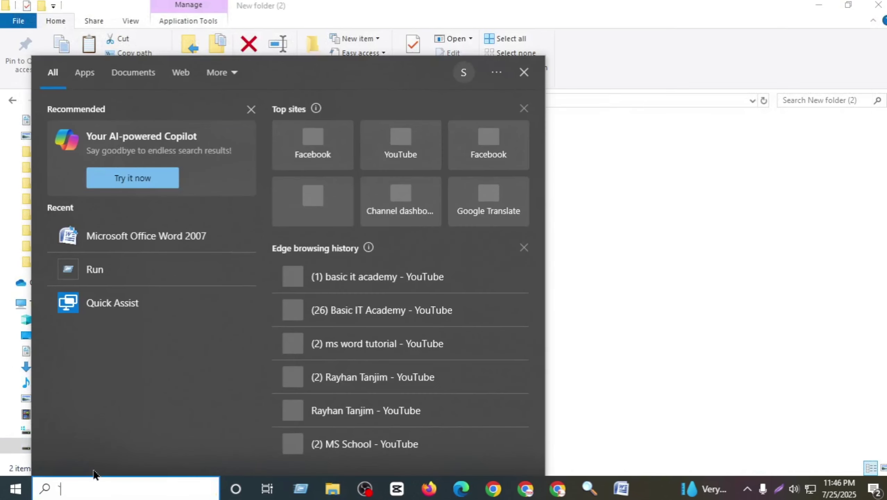
type("`")
key("BackSpace")
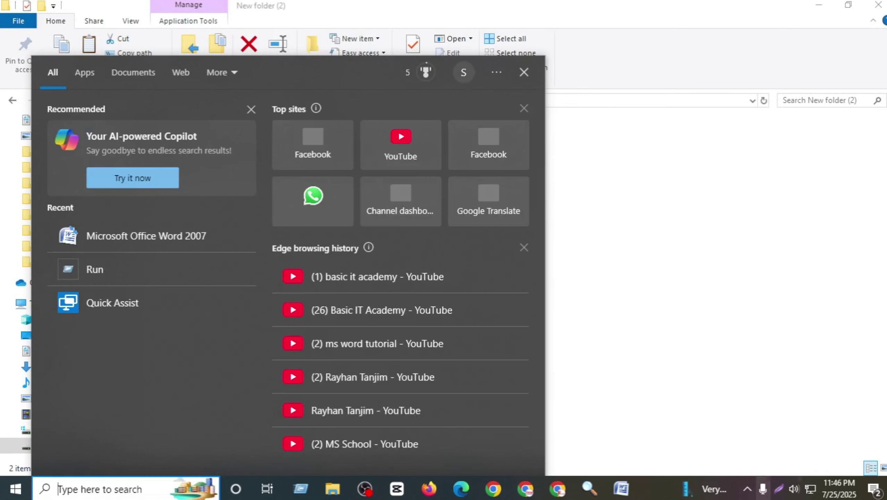
Select a capture area of about 409x228 pixels with Lightshot and cancel the capture
left_click(778, 489)
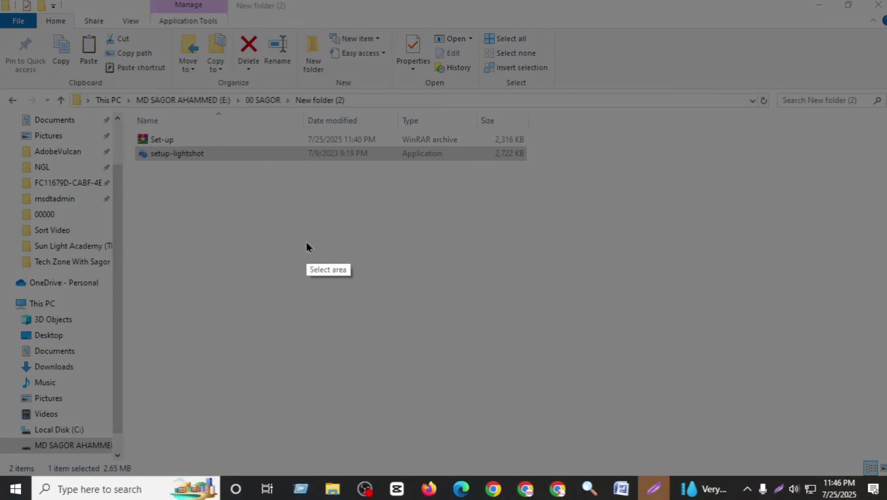
left_click_drag(290, 188, 558, 337)
right_click(451, 254)
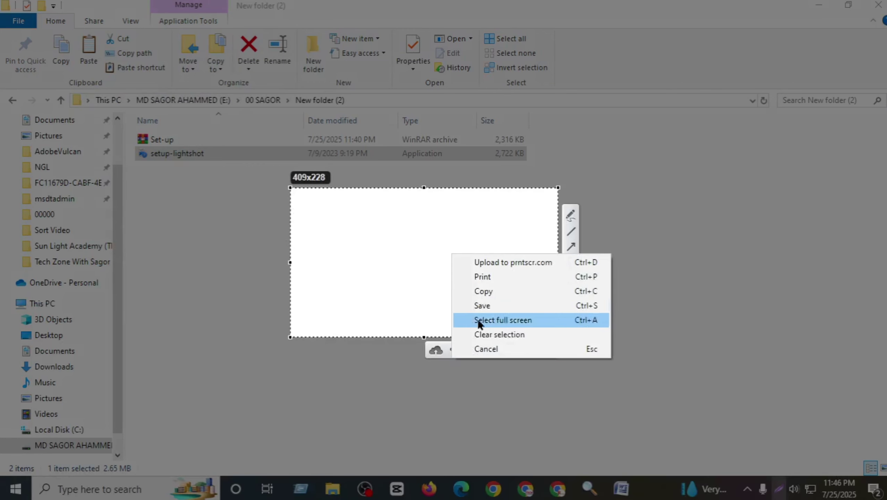
left_click(486, 349)
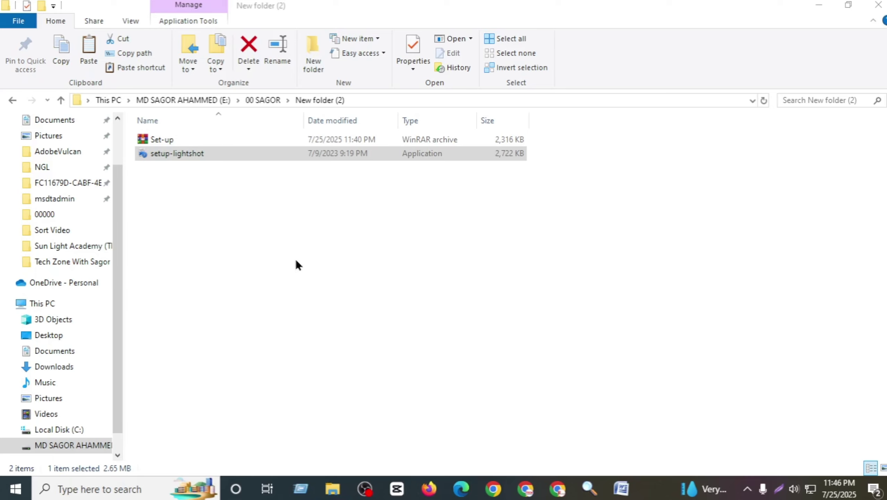
Compare the actions offered for the Set-up WinRAR archive with those offered for the setup-lightshot application
left_click(167, 144)
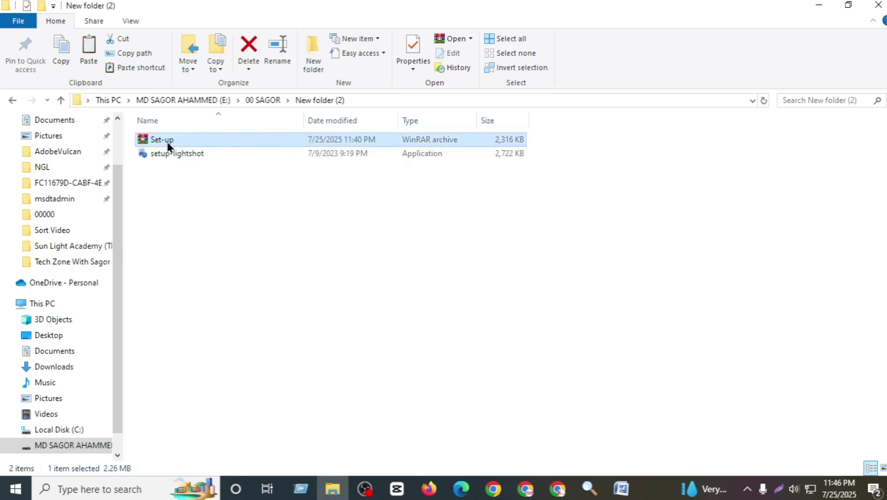
left_click(159, 152)
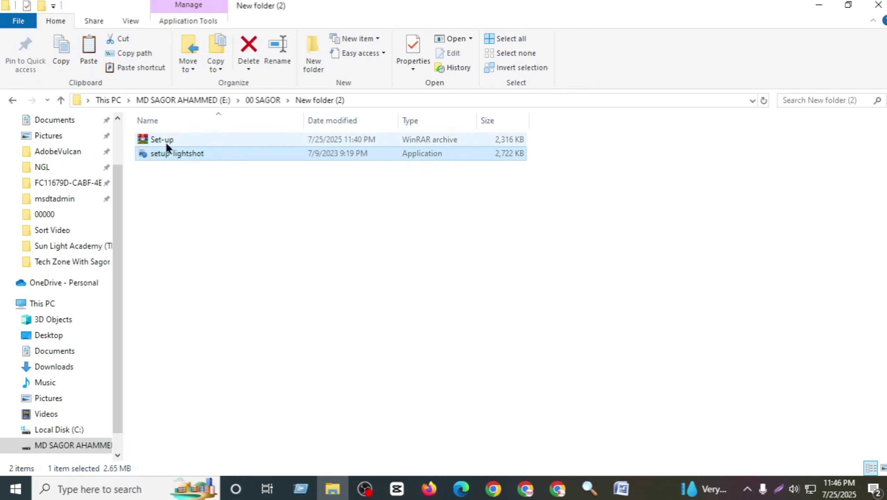
left_click(167, 142)
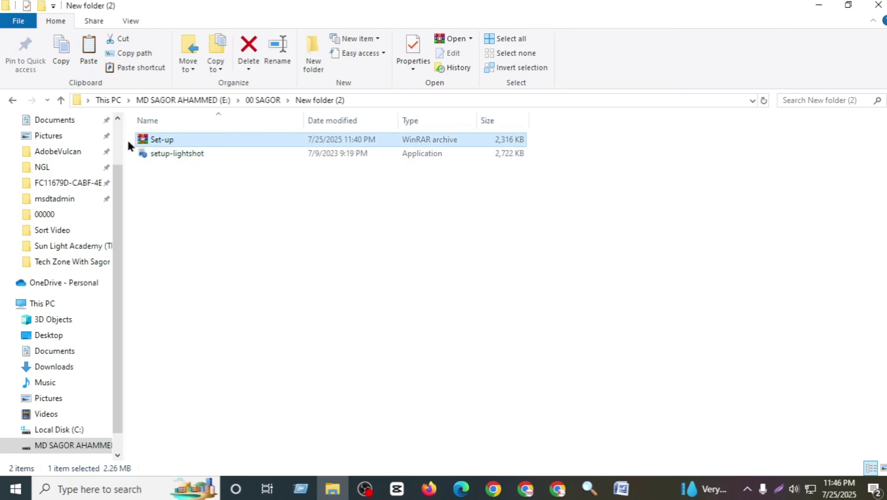
right_click(166, 139)
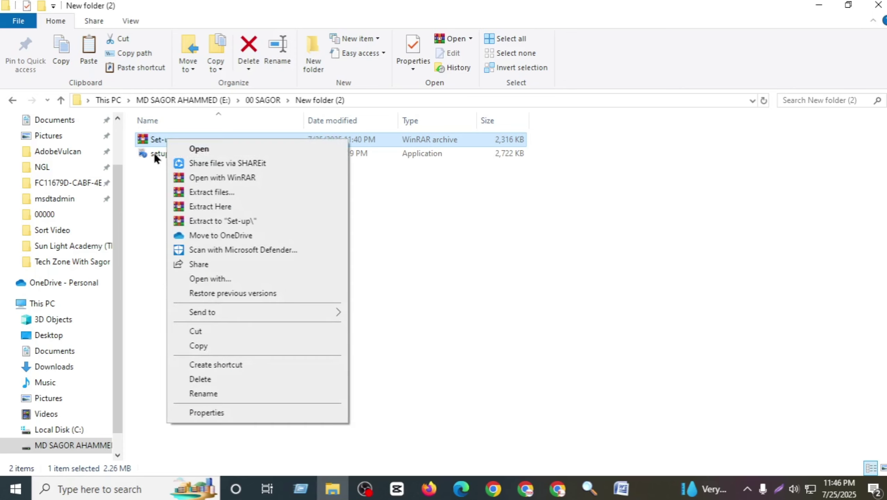
left_click(153, 153)
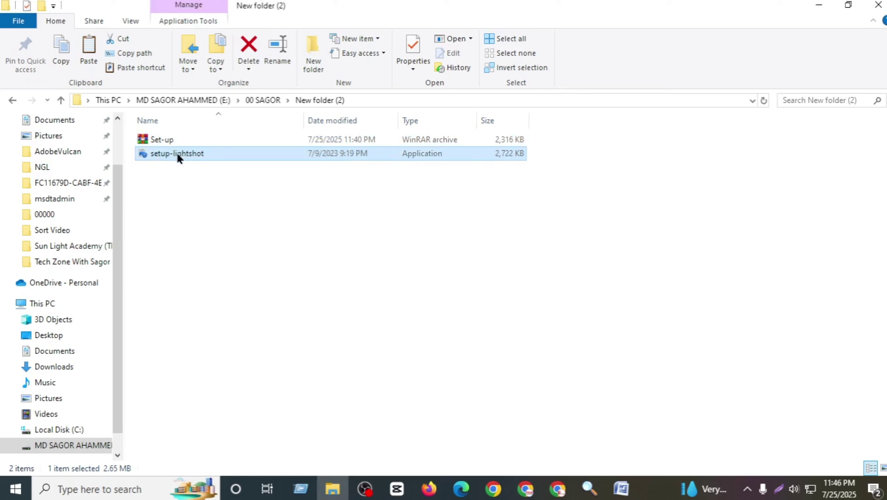
right_click(178, 155)
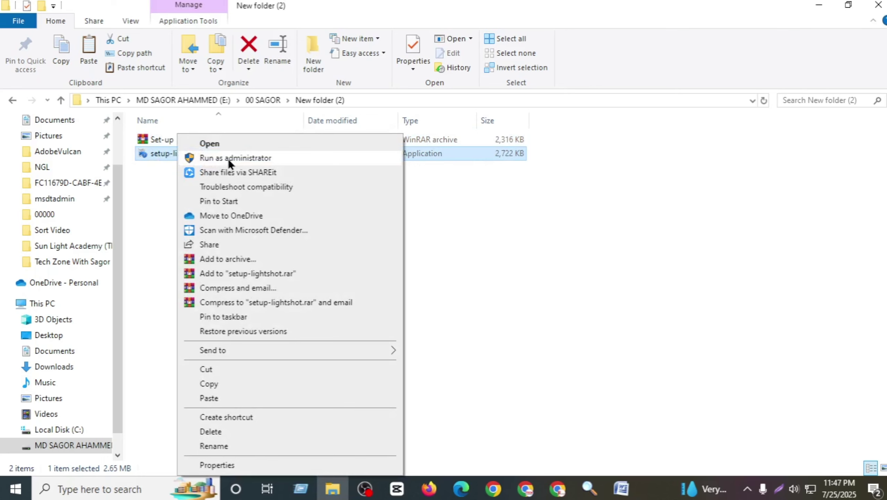
left_click(165, 140)
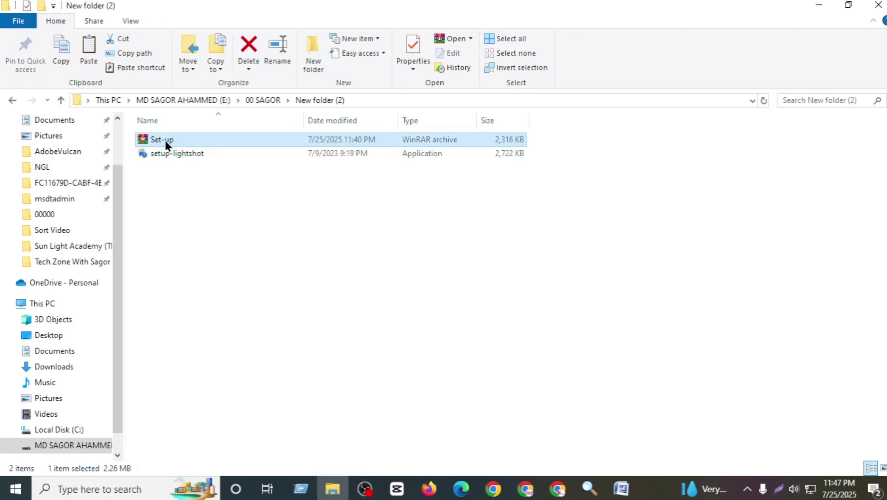
right_click(165, 140)
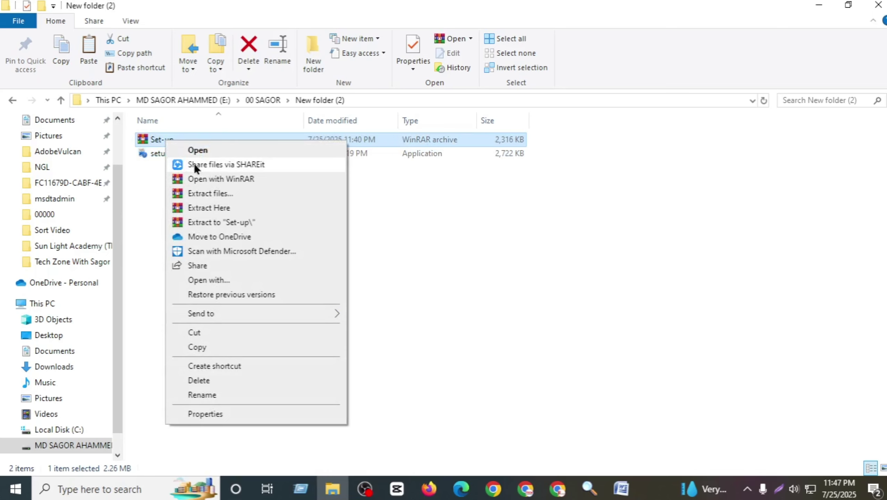
left_click(150, 152)
left_click(155, 140)
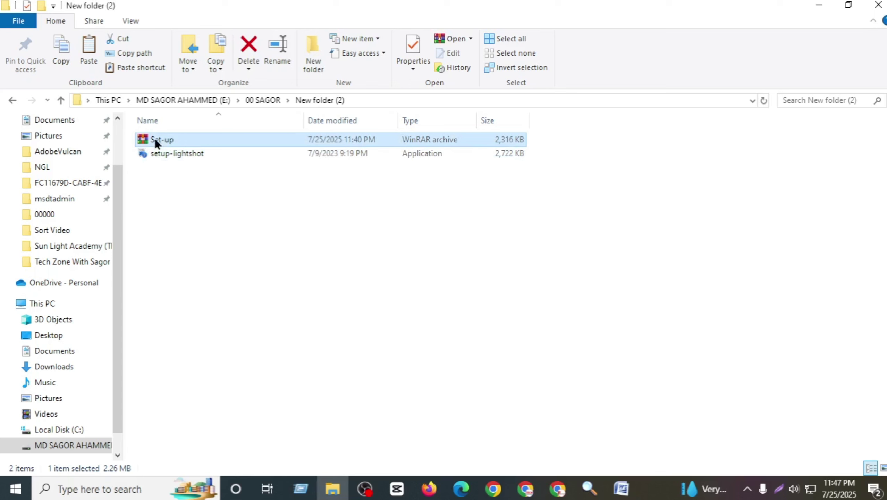
right_click(165, 154)
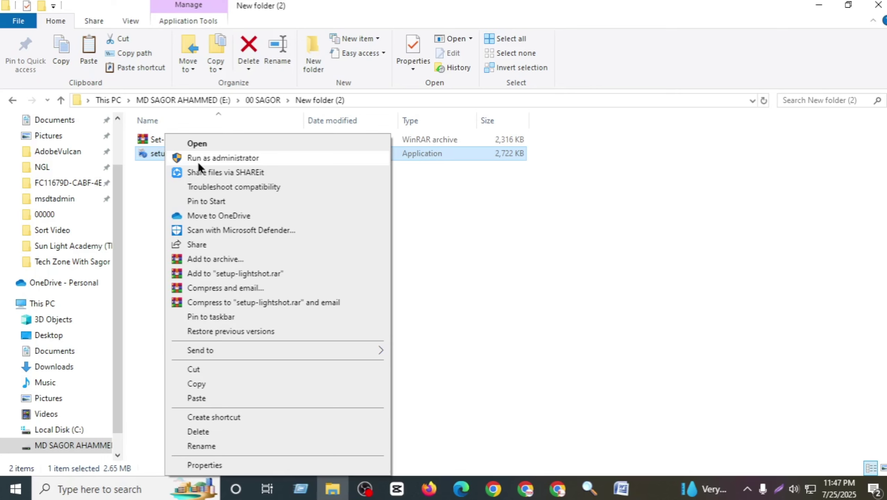
left_click(151, 140)
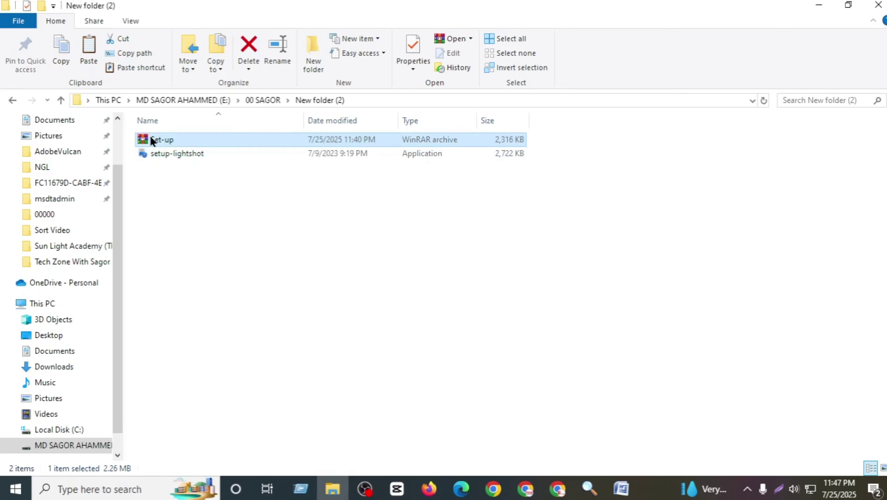
right_click(153, 140)
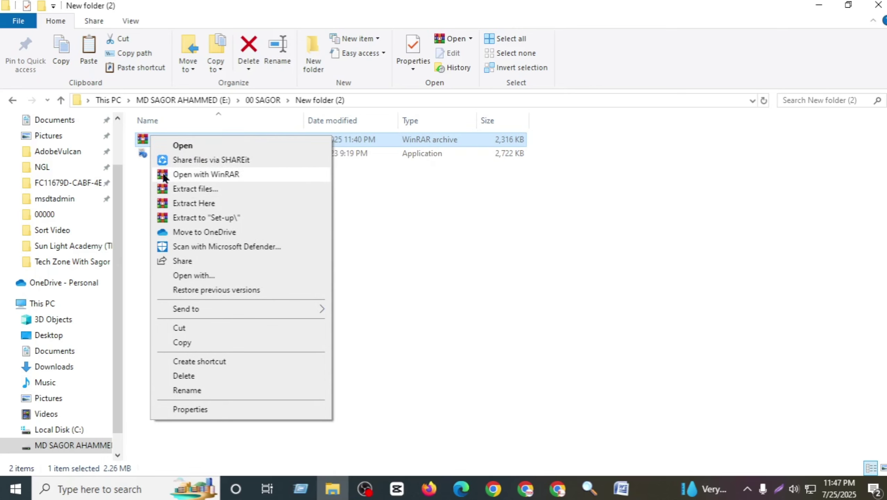
left_click(144, 154)
Extract the Set-up archive directly into its current folder and refresh the file listing
left_click(168, 141)
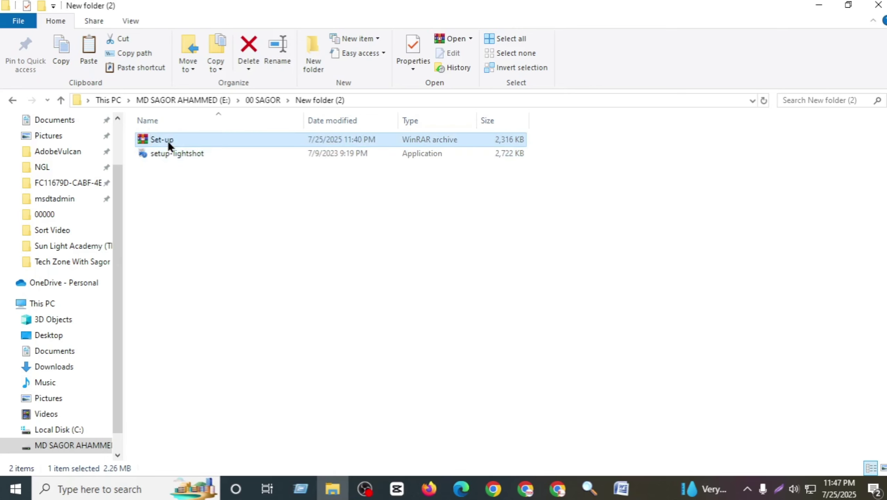
right_click(167, 141)
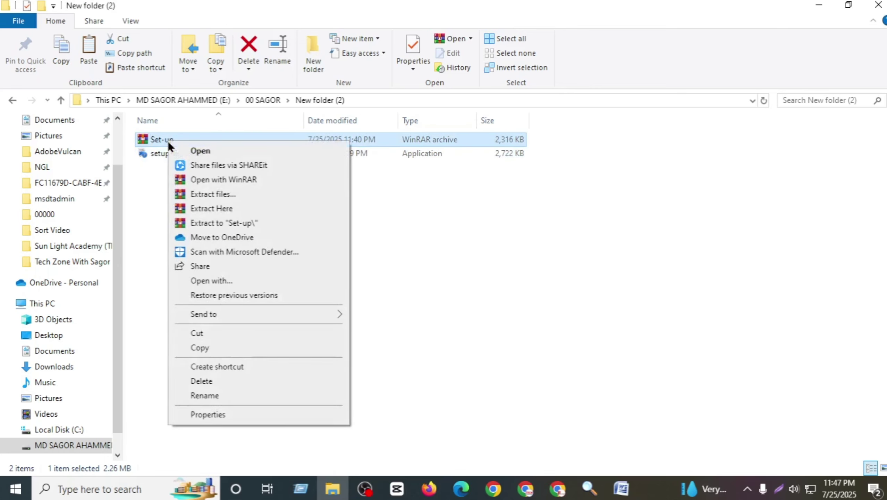
left_click(207, 209)
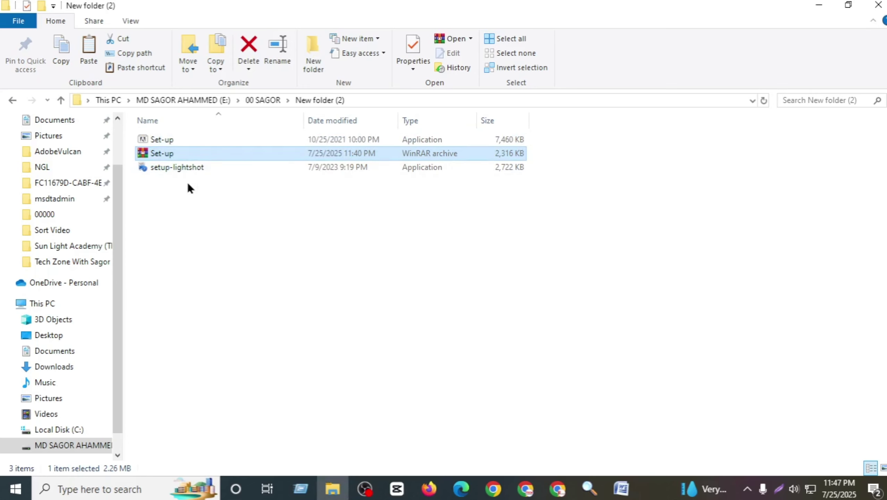
right_click(193, 200)
left_click(218, 248)
Examine the actions offered for the extracted Set-up application, including running it as administrator
left_click(162, 139)
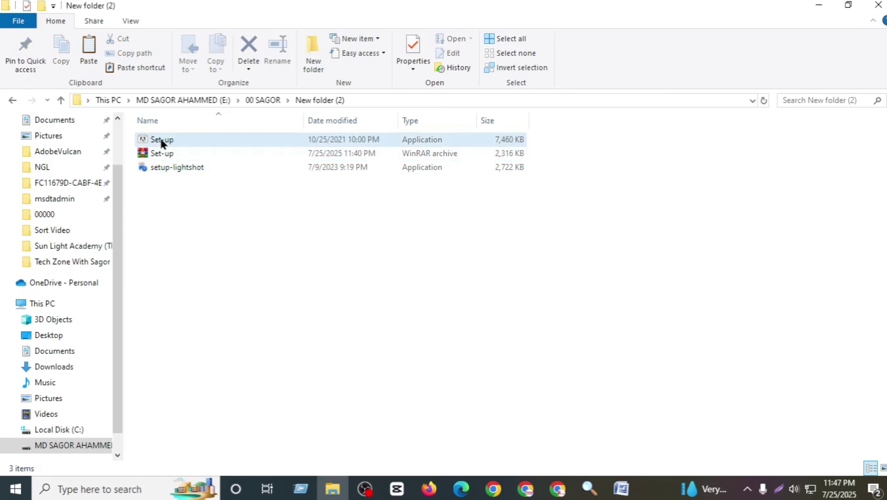
right_click(162, 141)
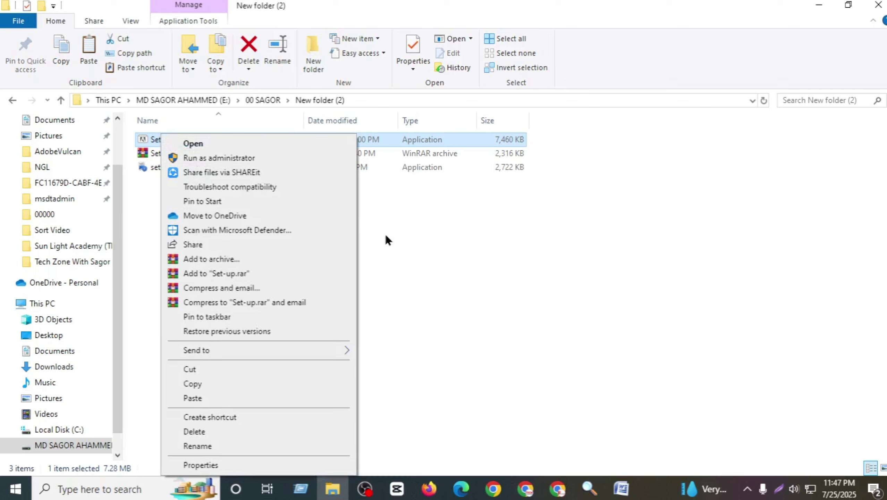
left_click(377, 225)
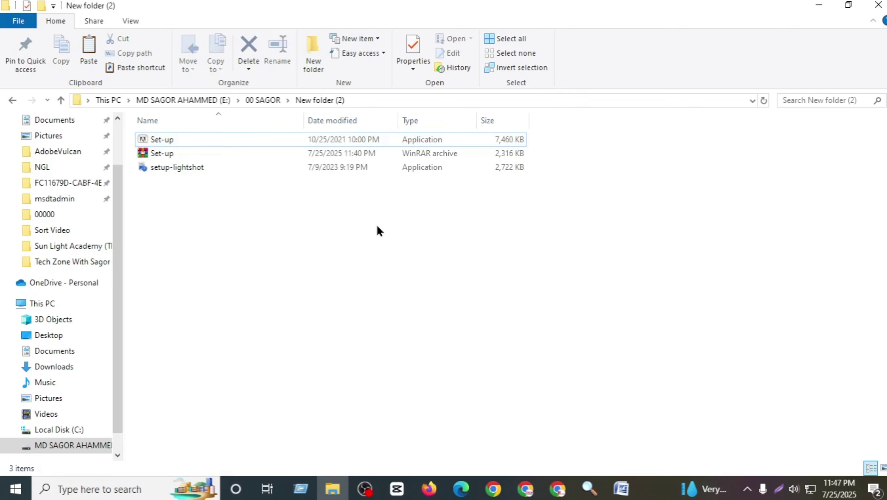
Open the extraction options for the Set-up archive and choose its own folder, New folder (2) on drive E:, as the destination
left_click(165, 156)
right_click(166, 153)
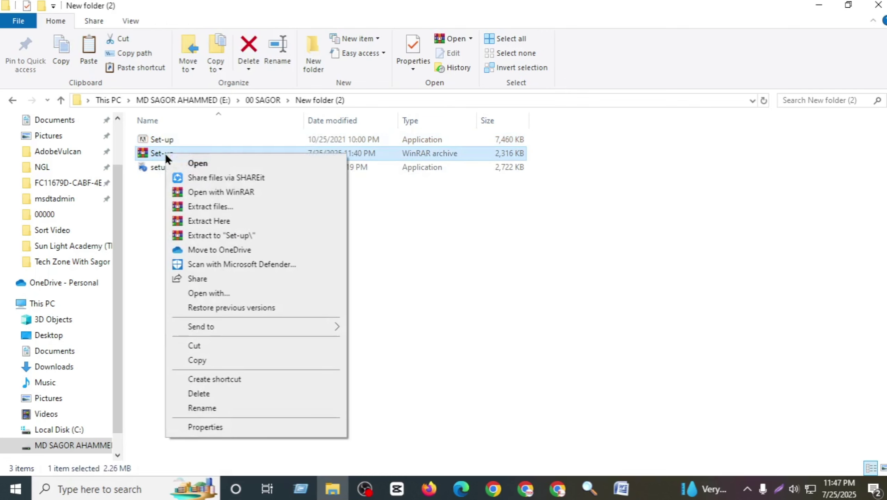
left_click(218, 210)
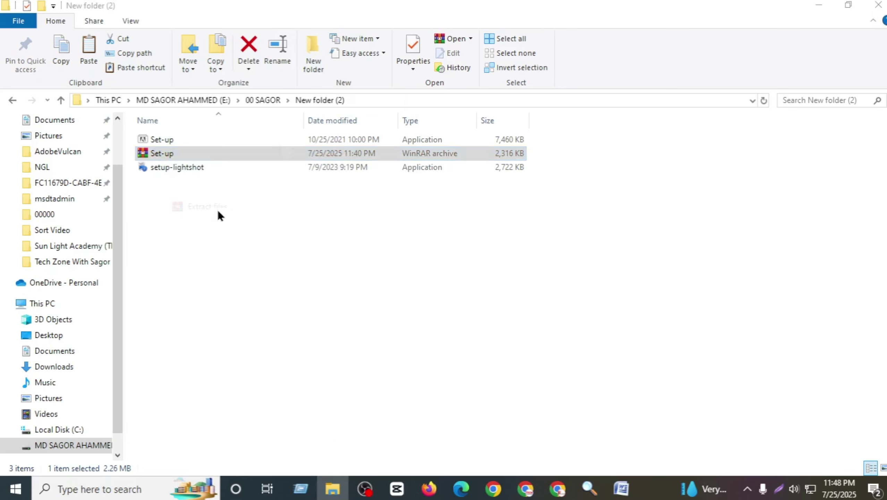
scroll(513, 297, "down", 4)
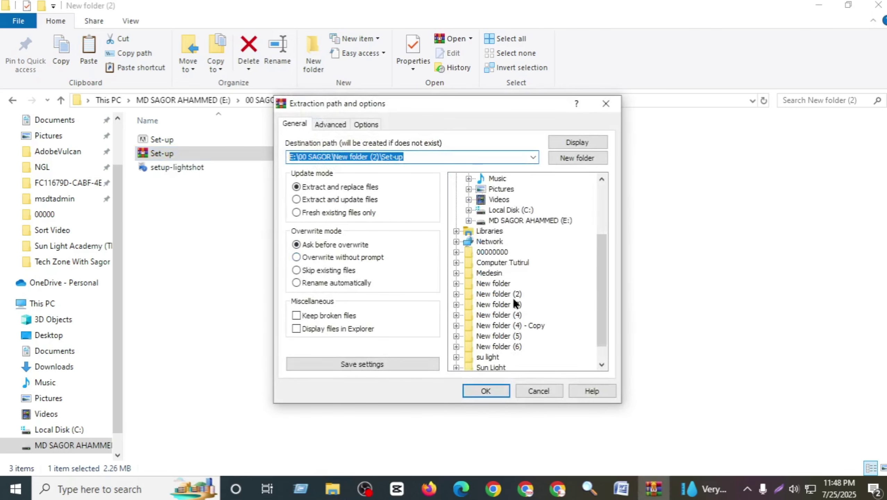
scroll(510, 300, "up", 1)
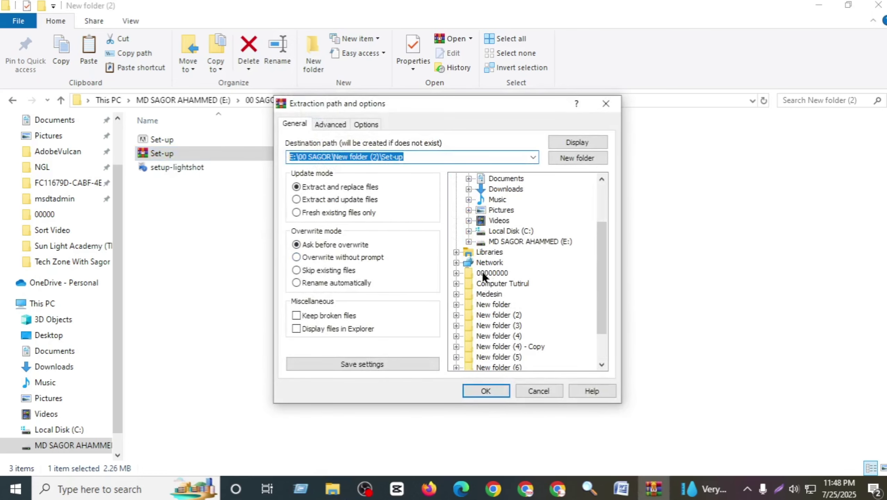
left_click(524, 242)
scroll(505, 274, "down", 2)
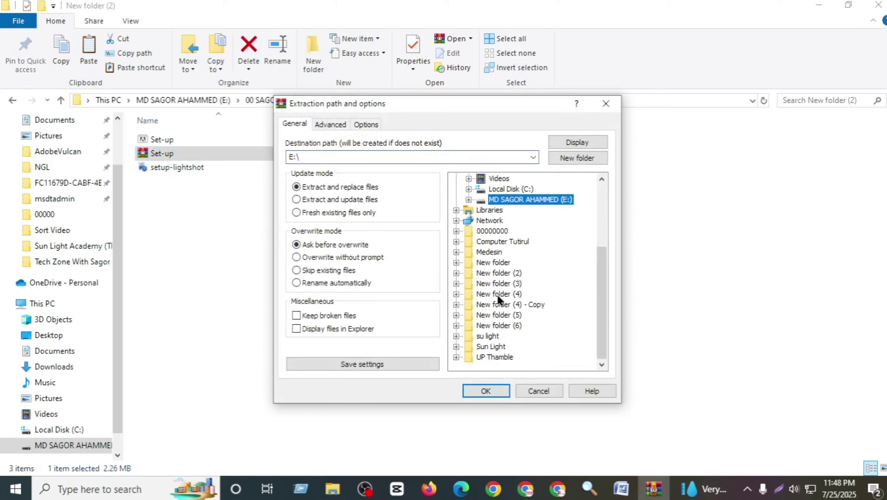
double_click(503, 201)
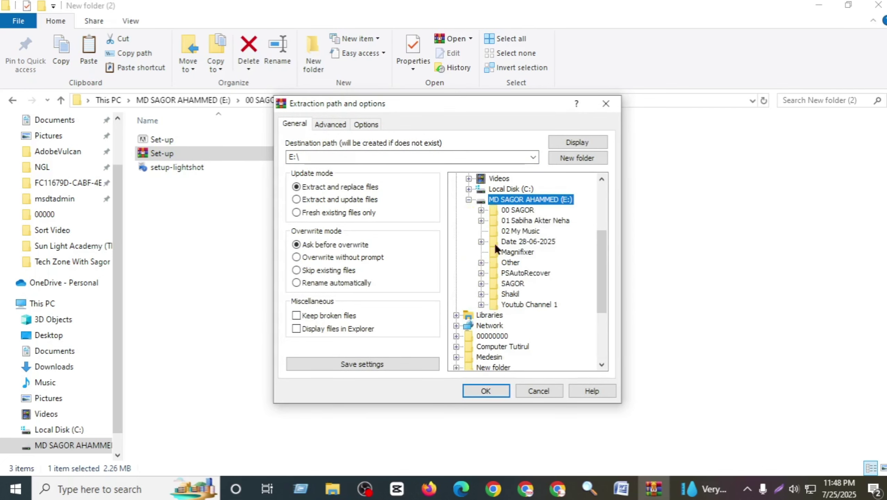
double_click(529, 210)
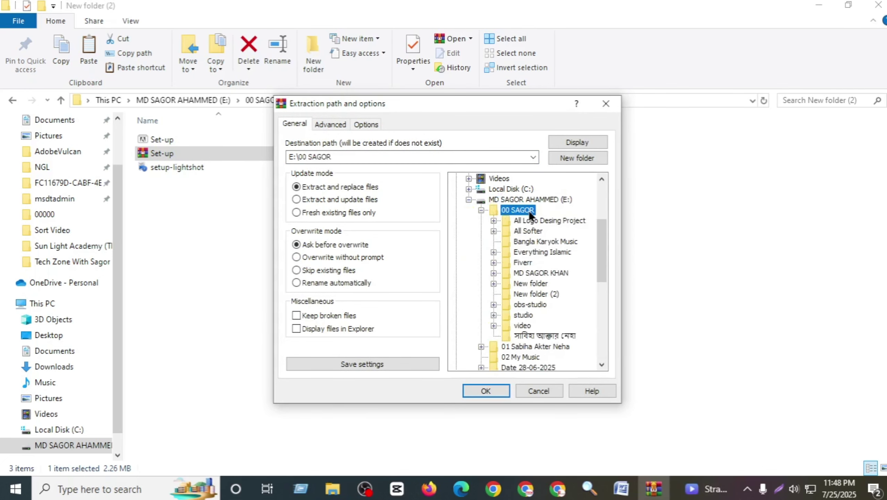
left_click(541, 295)
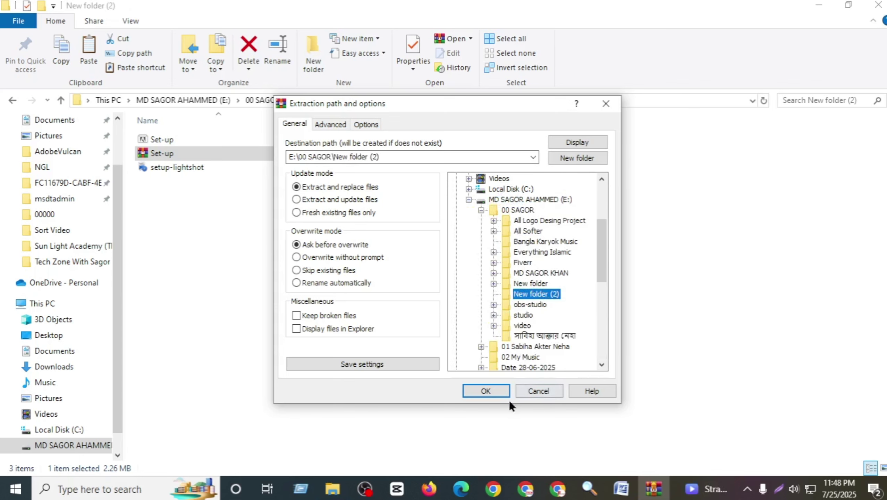
Run the extraction, replacing all existing files, and refresh the file listing
left_click(486, 390)
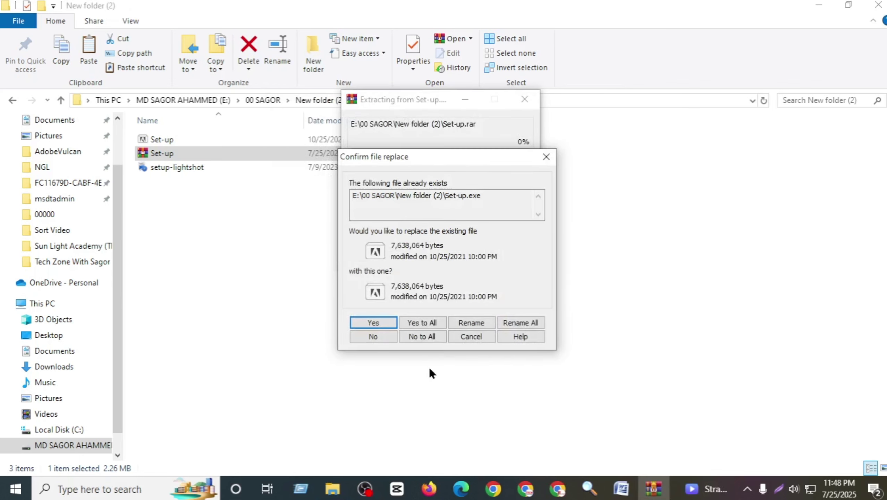
left_click(435, 324)
right_click(261, 260)
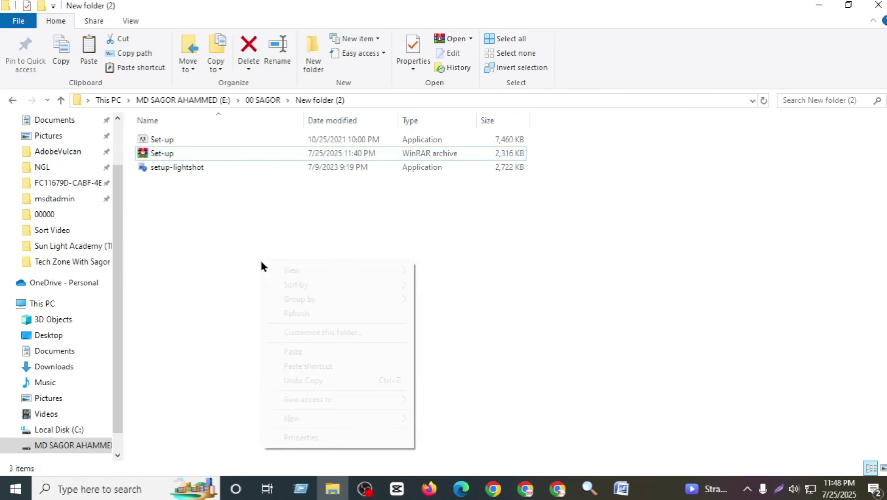
left_click(293, 314)
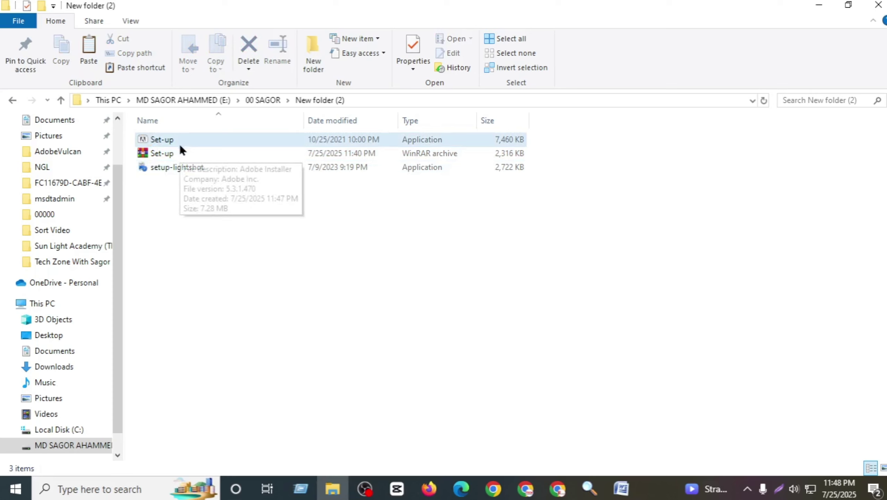
Review the actions offered for the Set-up archive, the extracted Set-up application and the setup-lightshot application in turn
left_click(159, 153)
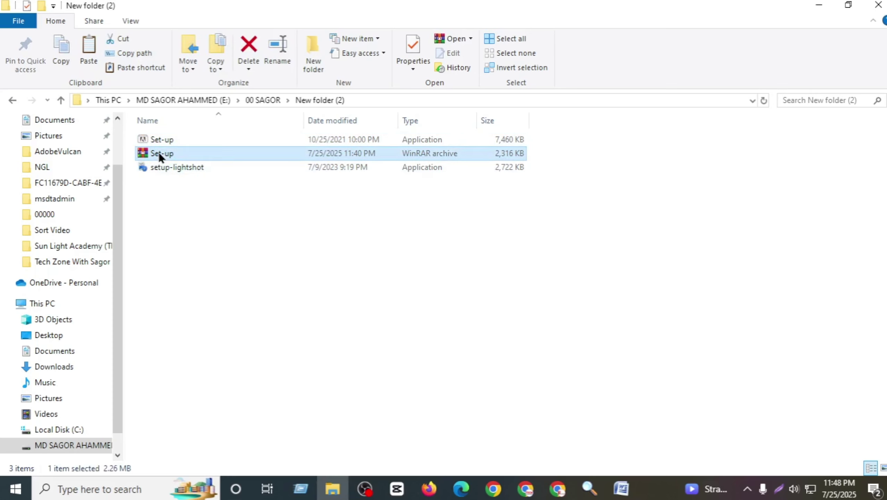
right_click(158, 154)
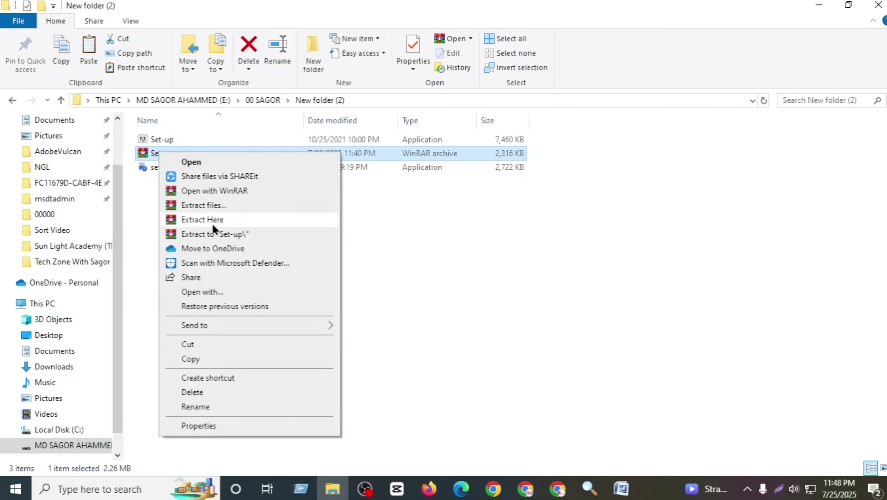
left_click(146, 181)
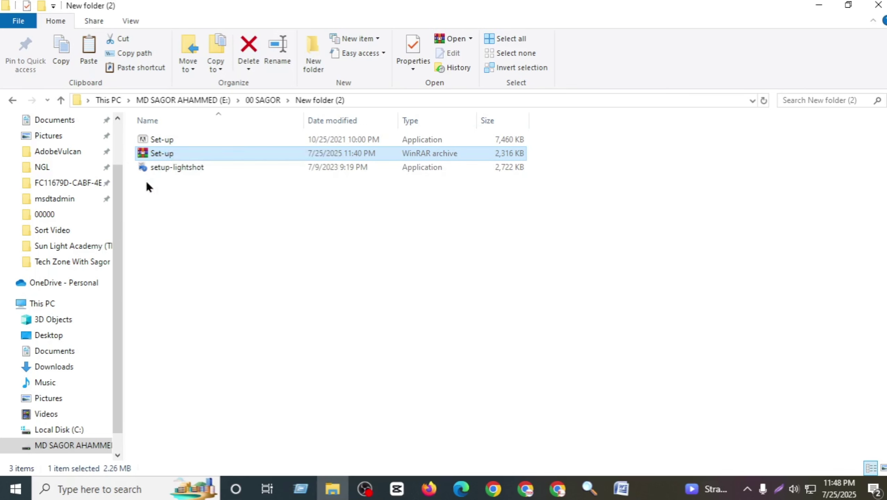
left_click(174, 144)
right_click(177, 142)
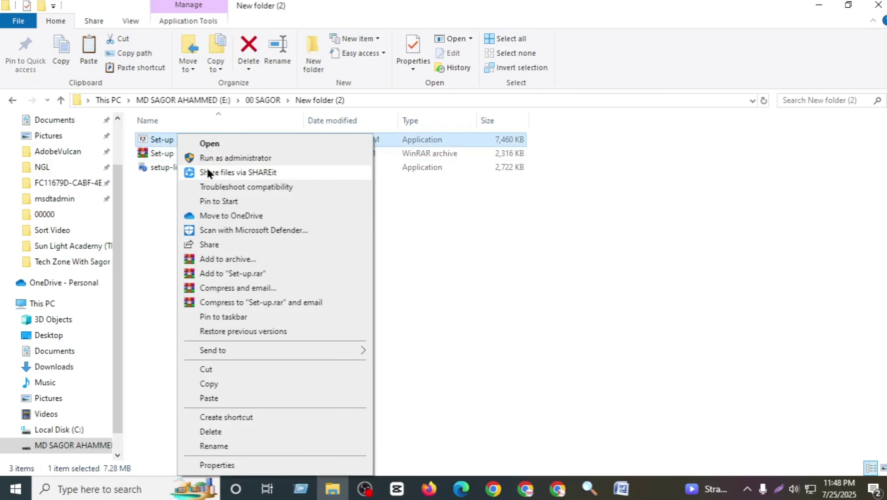
left_click(139, 187)
left_click(162, 168)
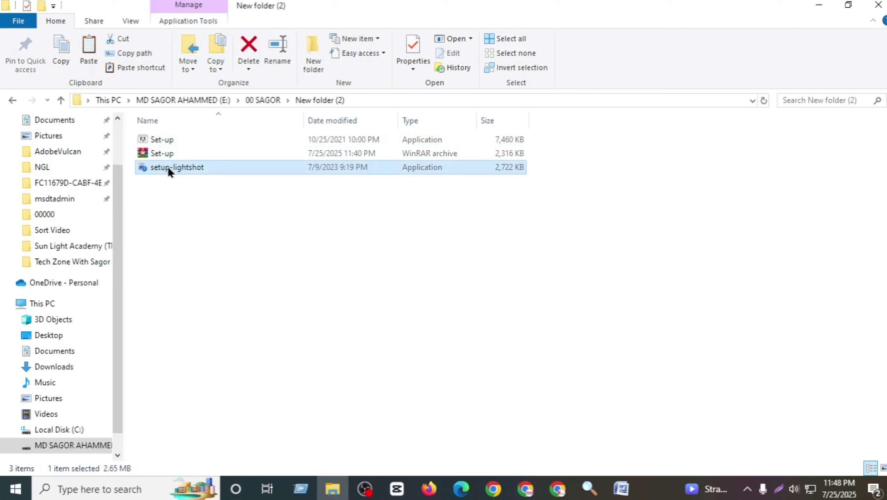
right_click(167, 167)
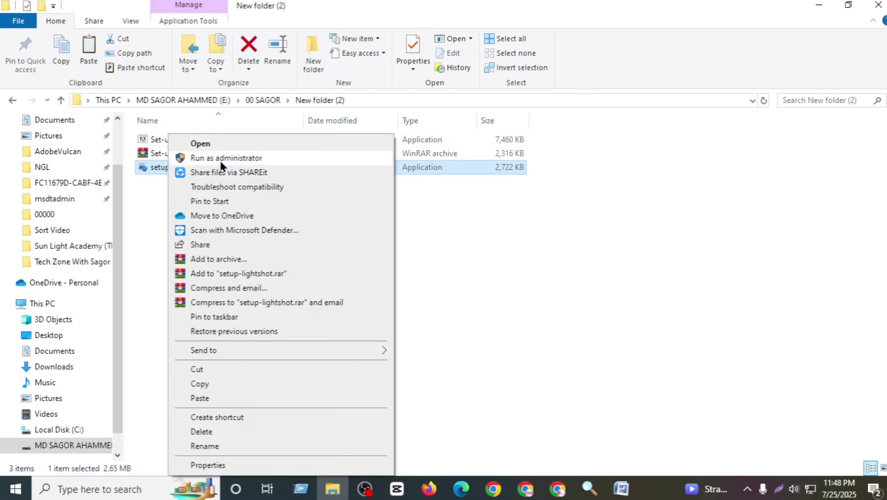
Review the extraction actions offered for the Set-up archive
left_click(145, 184)
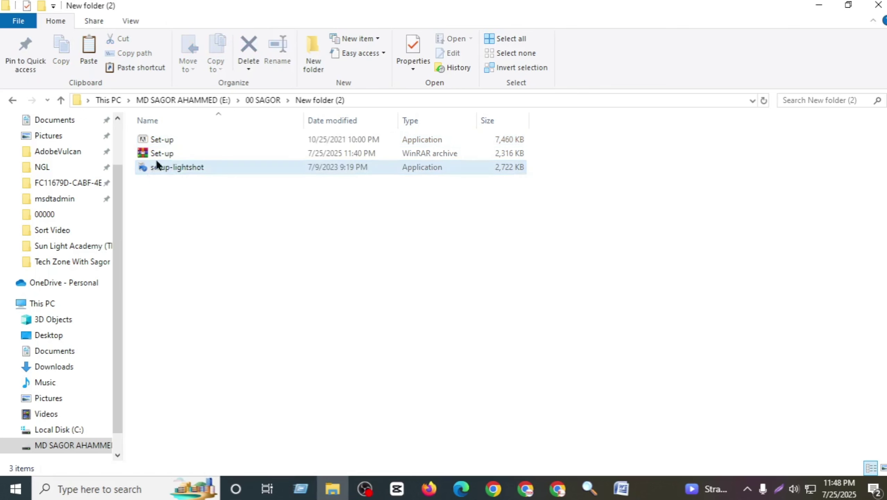
left_click(167, 153)
right_click(166, 152)
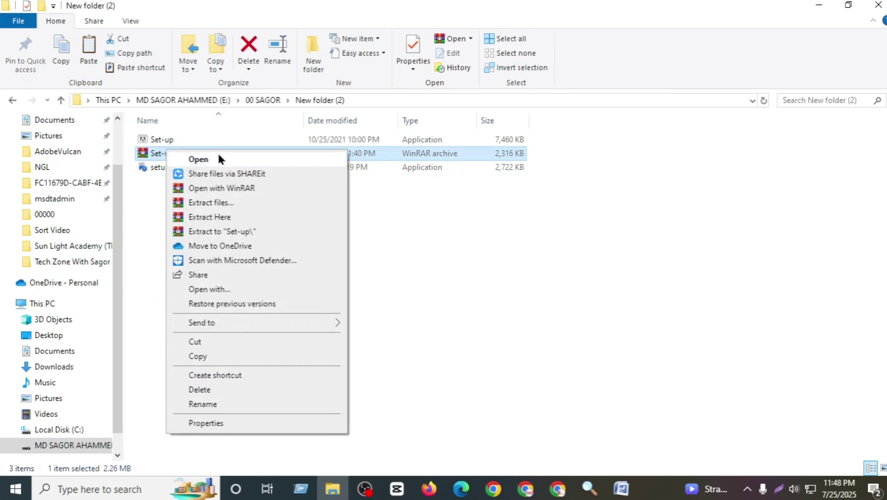
left_click(144, 203)
Try to run the extracted Set-up application as administrator, dismiss the installer message and recheck the actions offered for that application
left_click(175, 139)
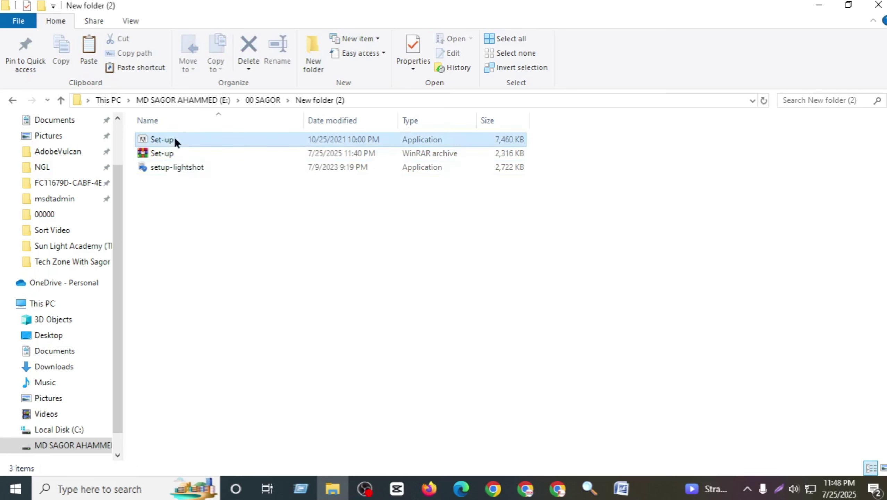
right_click(180, 139)
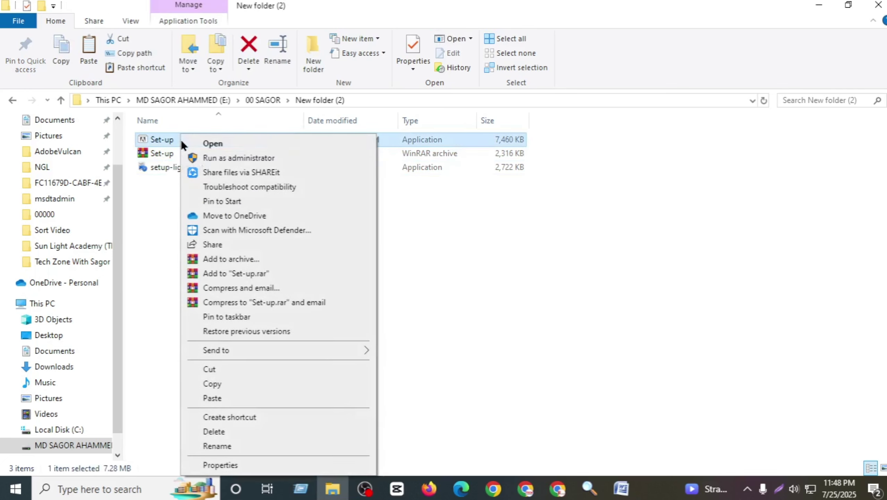
left_click(239, 157)
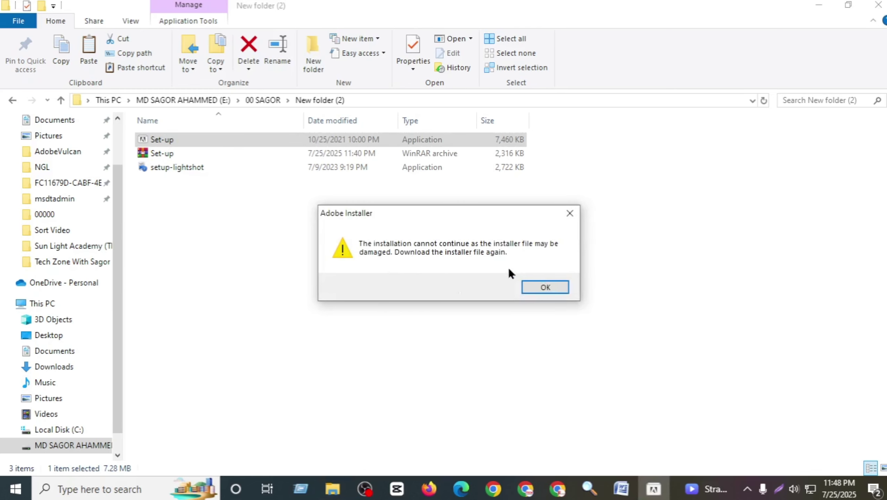
left_click(534, 285)
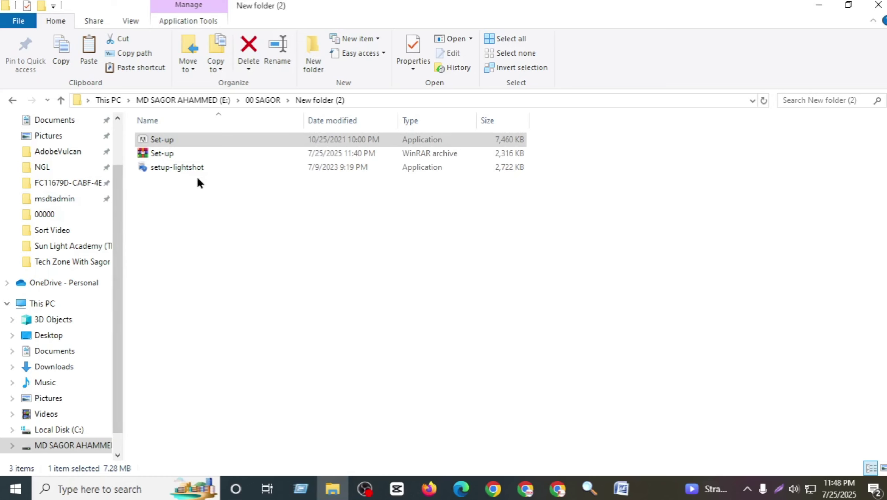
left_click(157, 138)
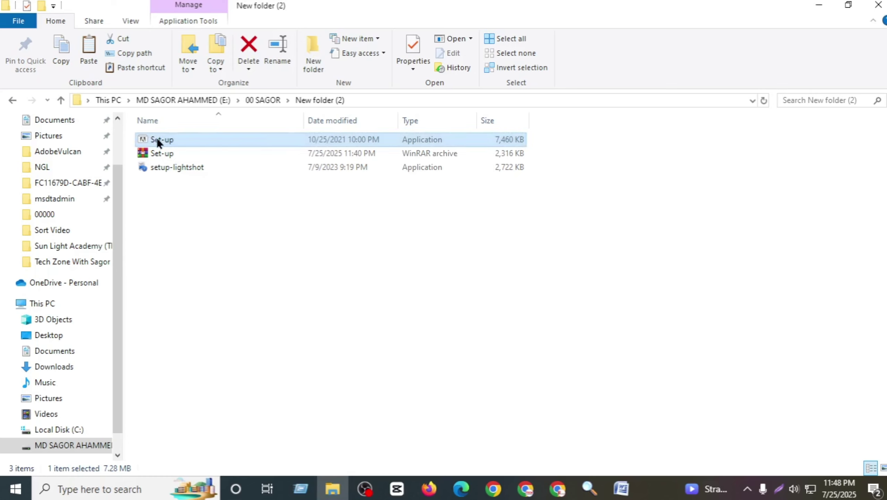
right_click(157, 138)
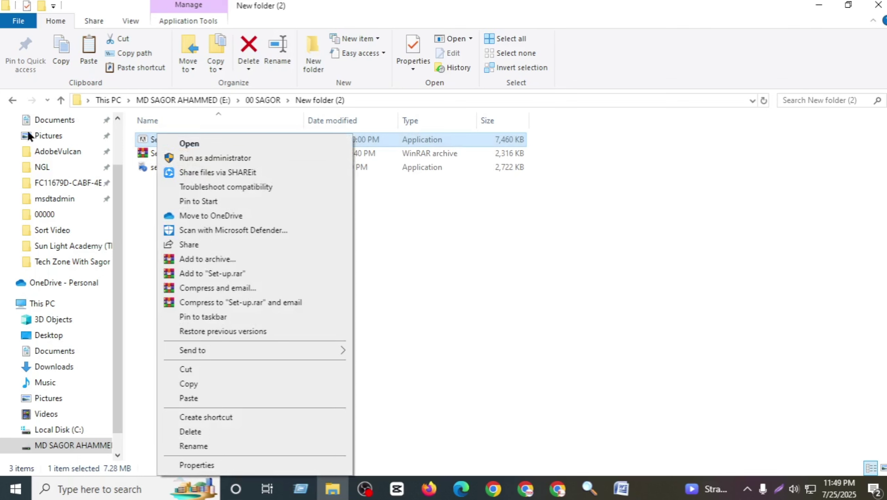
Open the inner Adobe Photoshop 2022 v23.0.0.36 x64 Multilingual (Pre-Activated) folder within All Softer
left_click(14, 100)
double_click(175, 137)
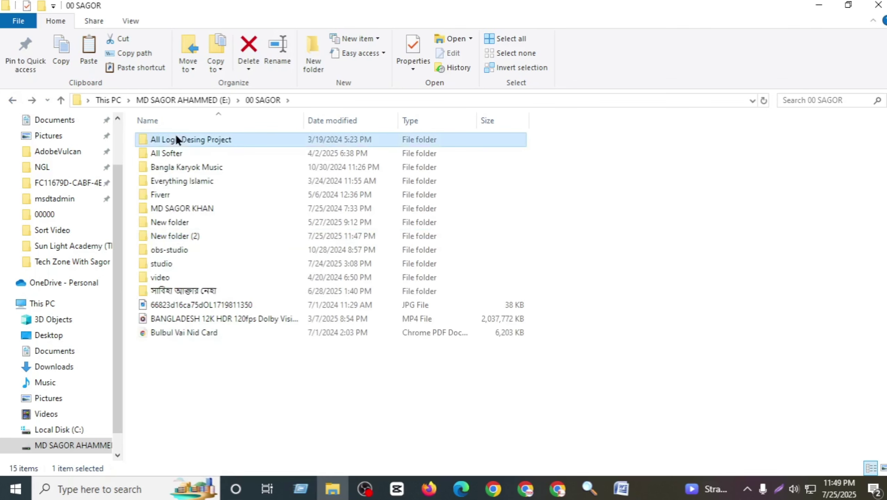
left_click(12, 100)
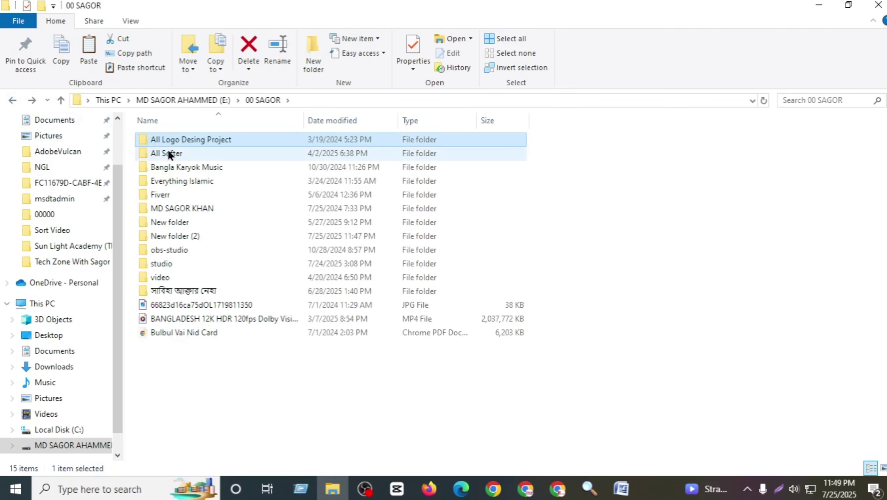
double_click(167, 153)
scroll(222, 374, "down", 5)
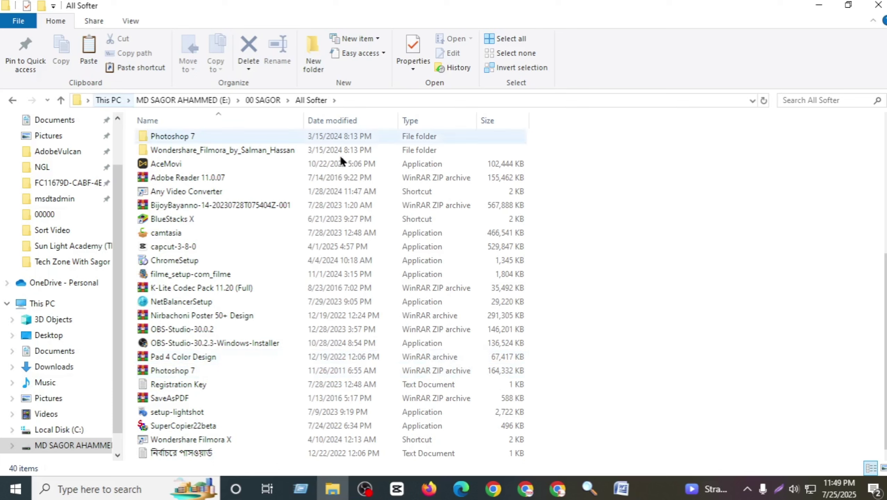
scroll(191, 293, "up", 5)
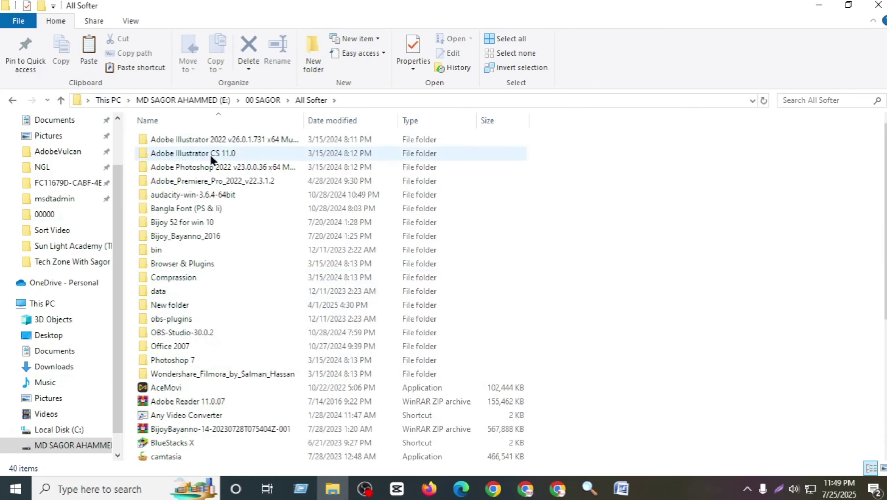
double_click(220, 167)
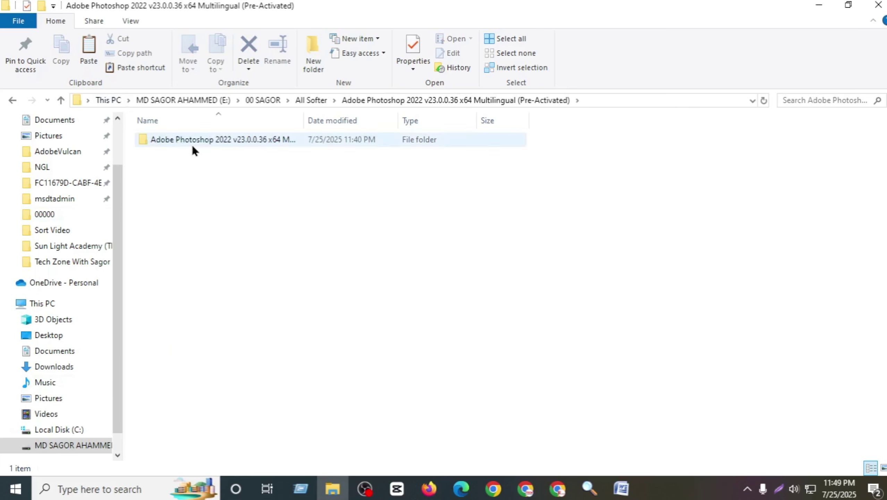
double_click(191, 143)
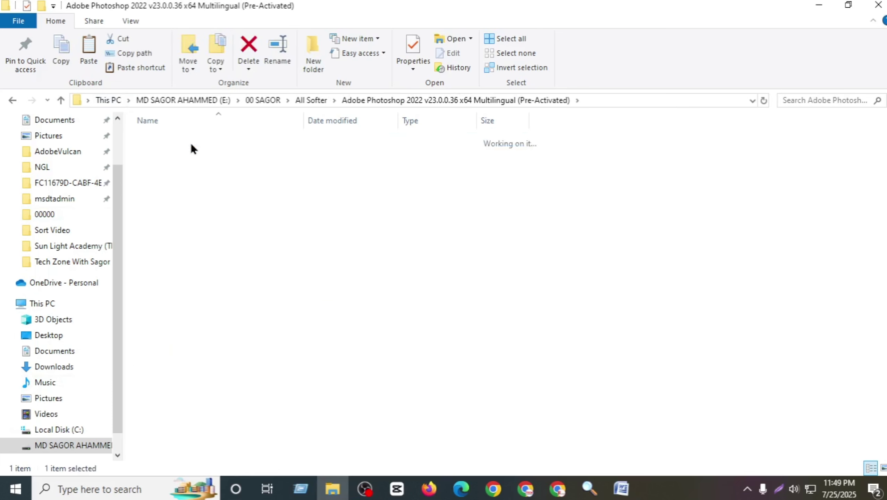
Run this folder's Set-up application as administrator and start installing Photoshop 2022 with the preset language and location
right_click(253, 180)
left_click(191, 183)
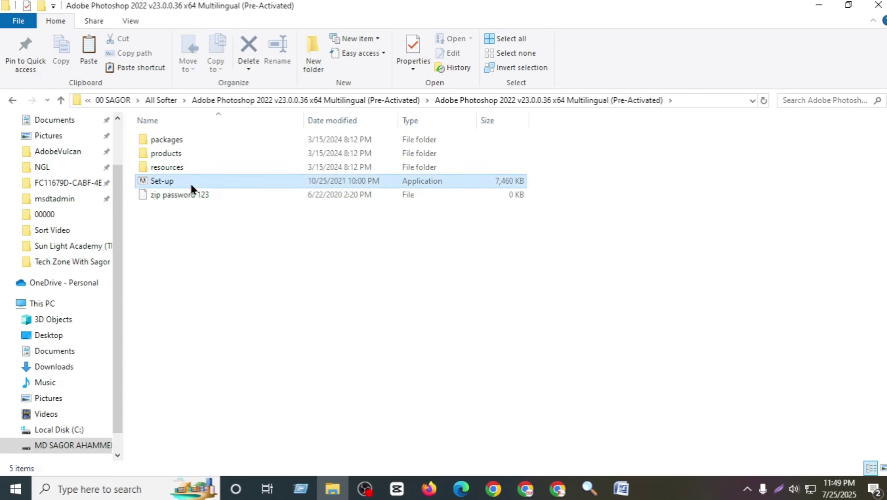
right_click(191, 183)
left_click(227, 158)
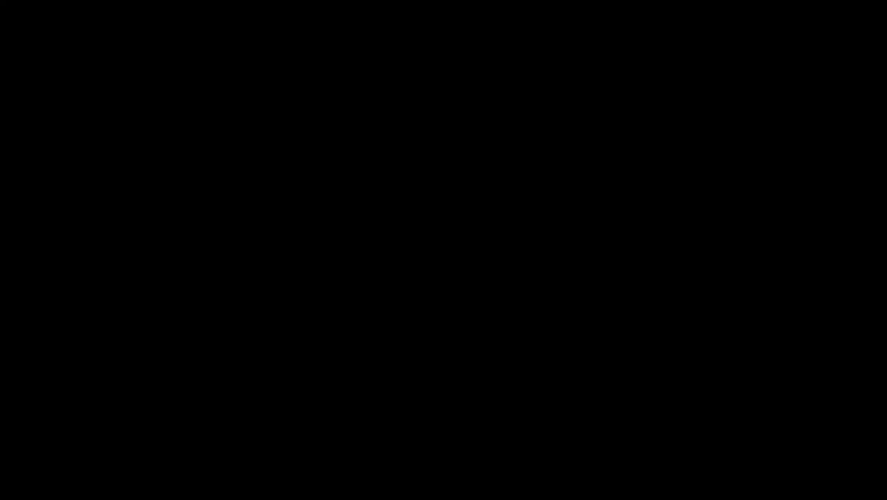
left_click(384, 318)
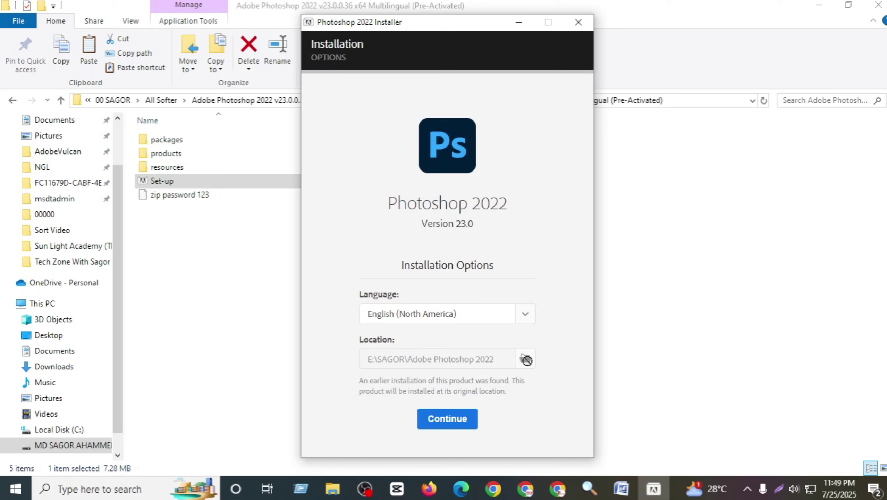
left_click(461, 421)
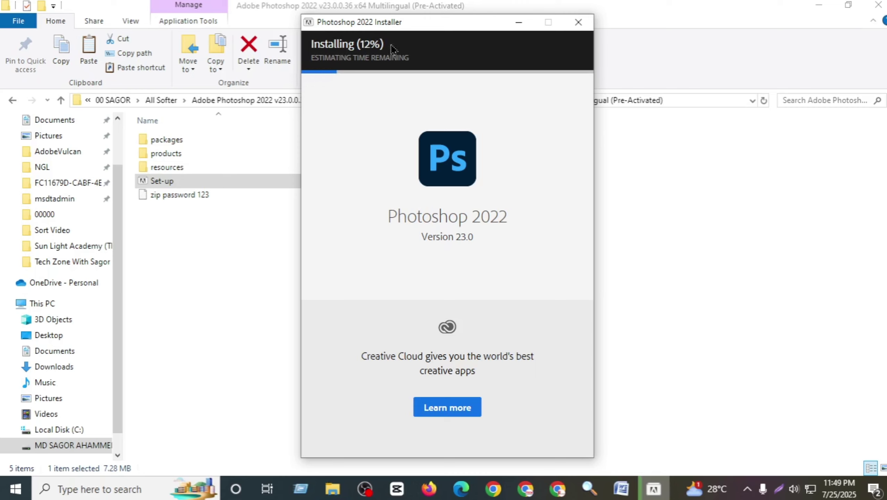
Cancel the running Photoshop 2022 installation and quit its installer
left_click(580, 22)
left_click(493, 299)
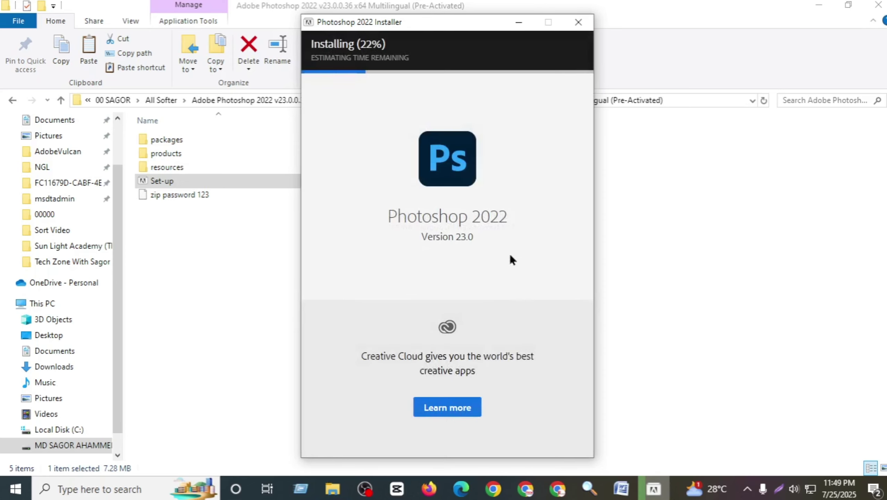
left_click(582, 29)
left_click(403, 298)
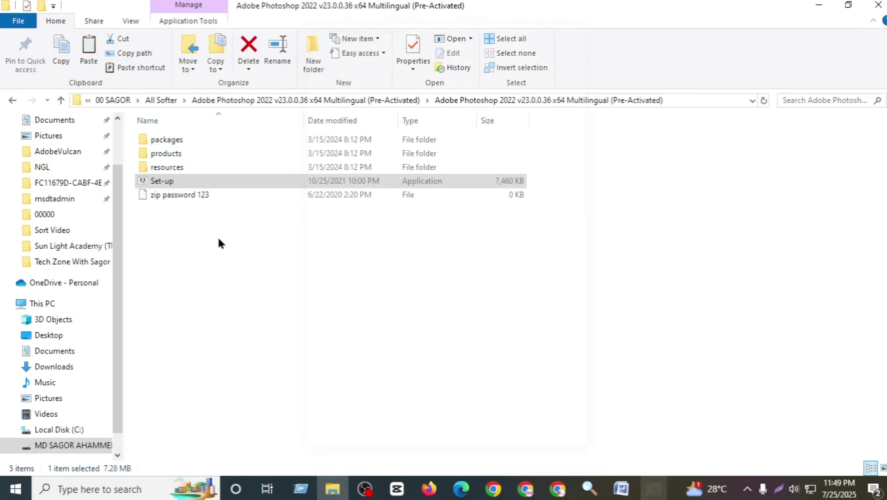
Refresh the file listing and go back to New folder (2), then switch to the open Word document
right_click(456, 241)
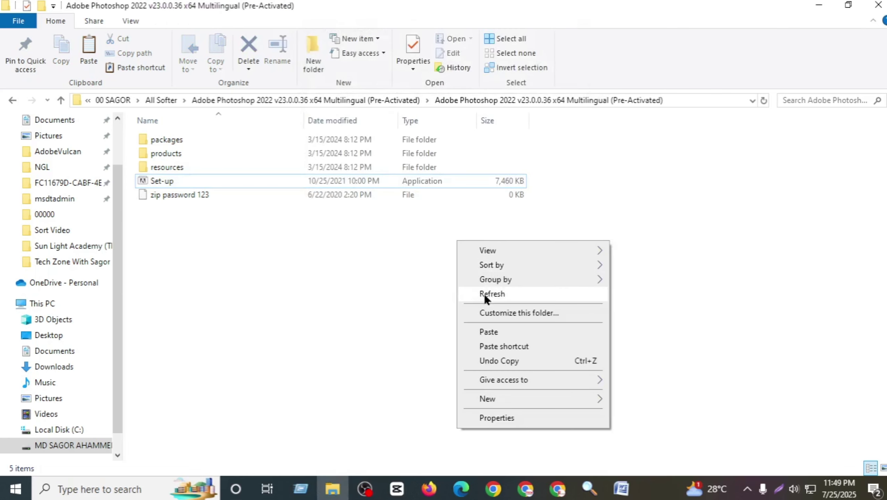
left_click(484, 294)
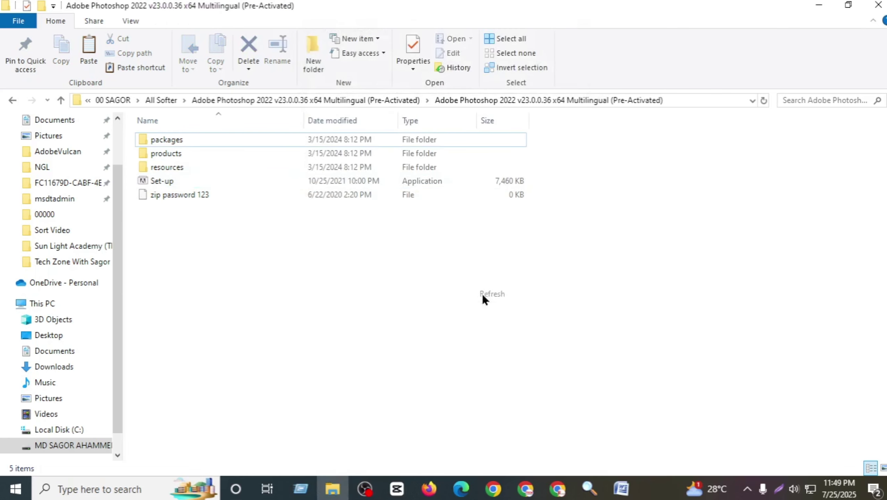
left_click(12, 101)
left_click(11, 101)
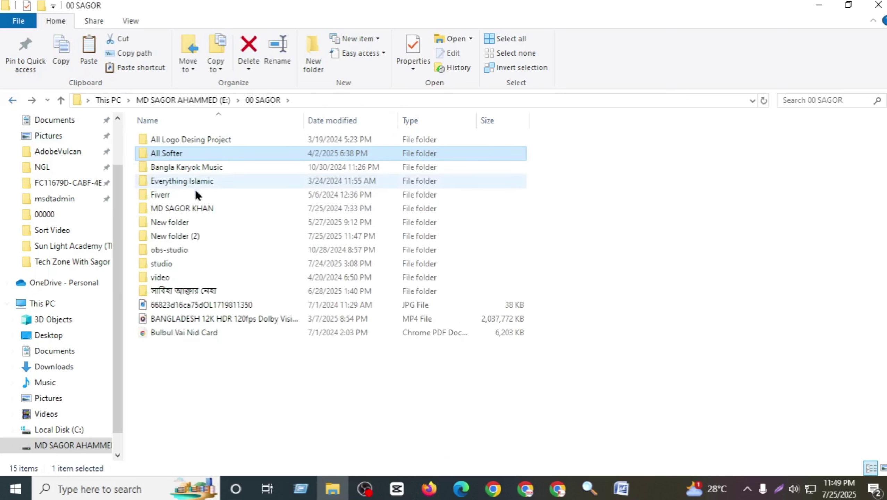
double_click(190, 239)
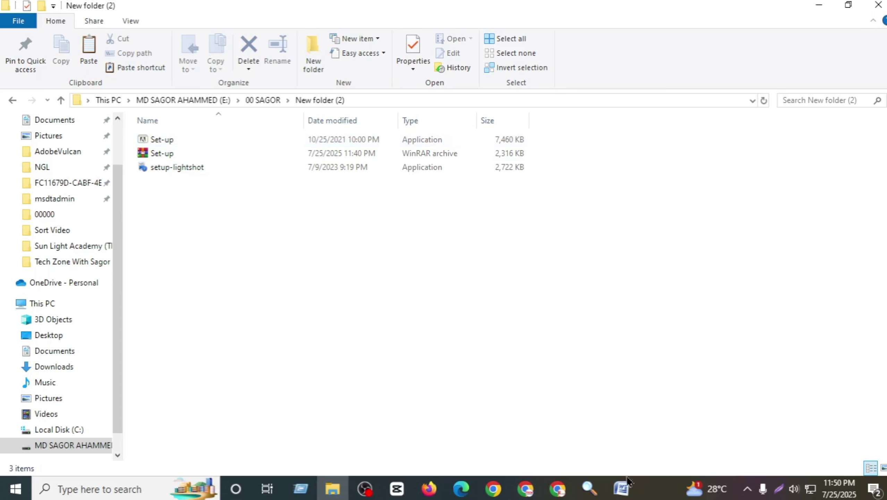
left_click(621, 489)
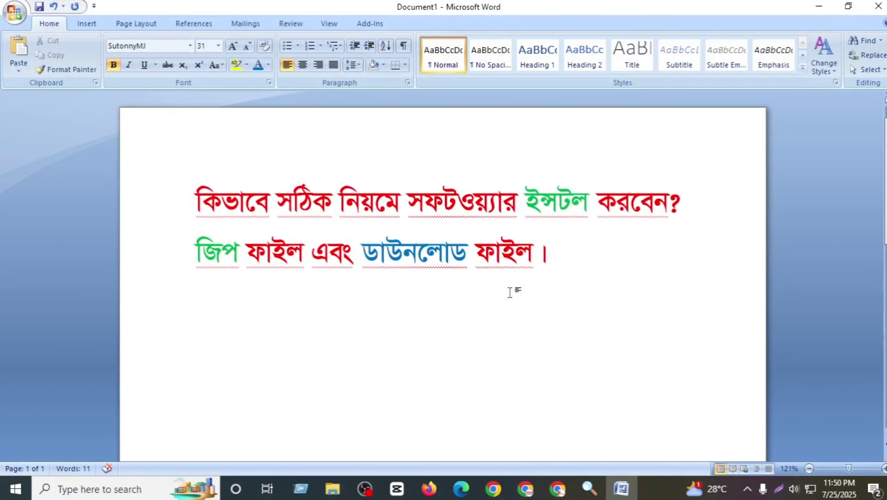